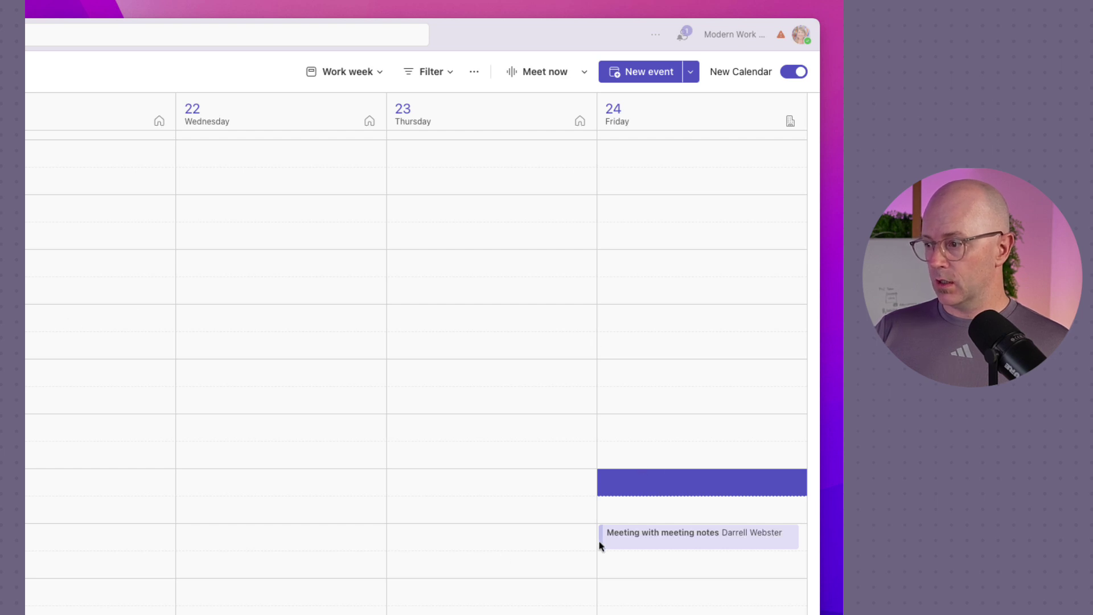
# - Return the calendar to today and start an event titled "new meeting" on Thursday 20 February 2025, 4:30 PM to 5:00 PM
pyautogui.rightClick(629, 487)
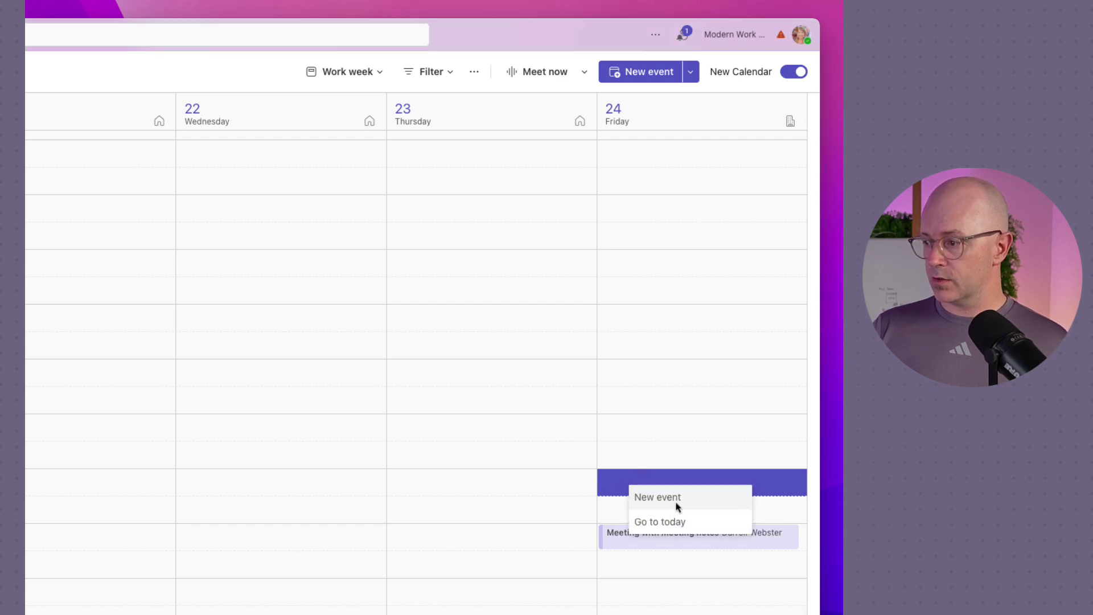
pyautogui.click(662, 522)
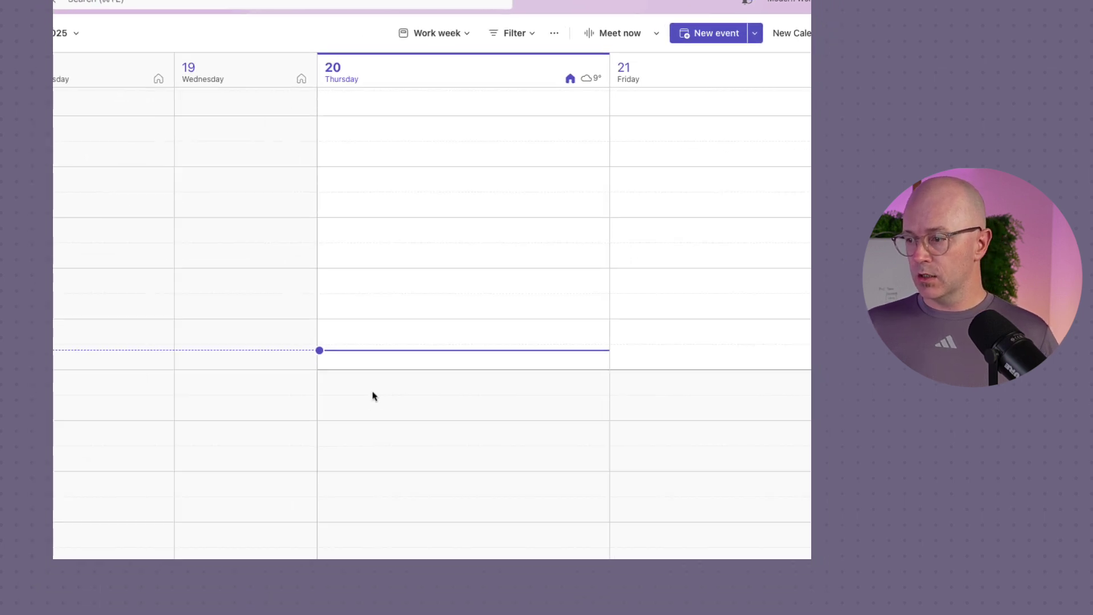
pyautogui.click(380, 363)
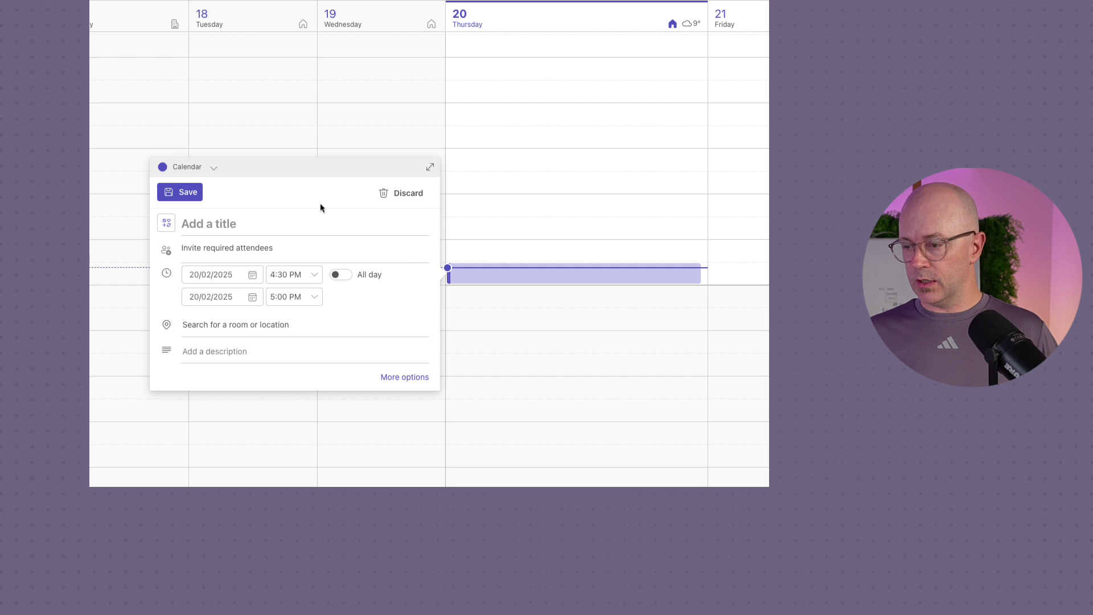
pyautogui.write('new meeting')
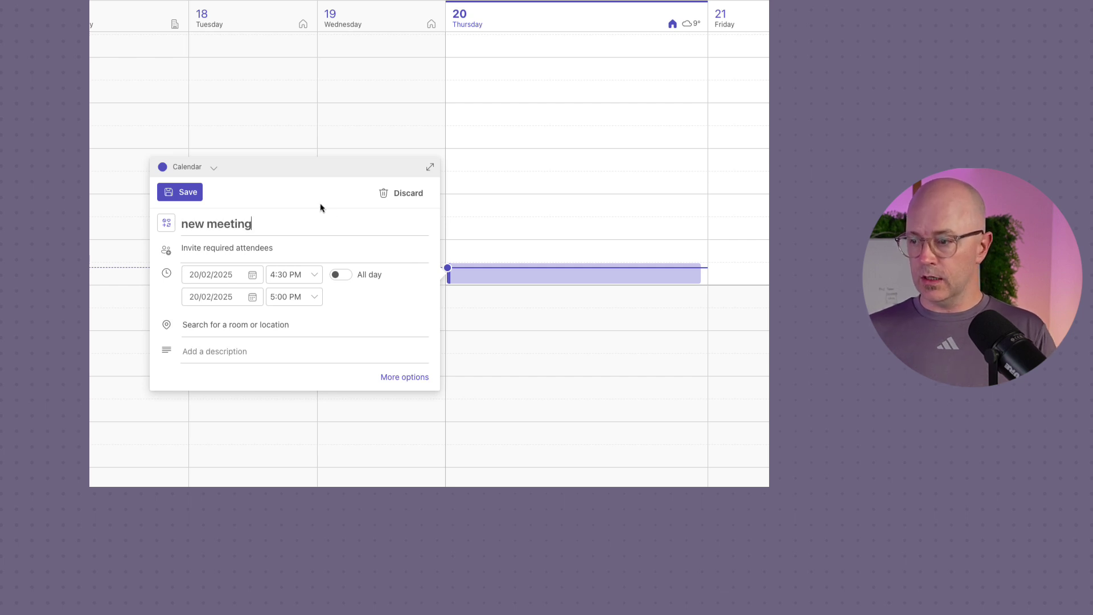
# - Expand the new event to its full form, invite the first suggested contact and send the Teams meeting invitation
pyautogui.click(429, 167)
pyautogui.click(202, 123)
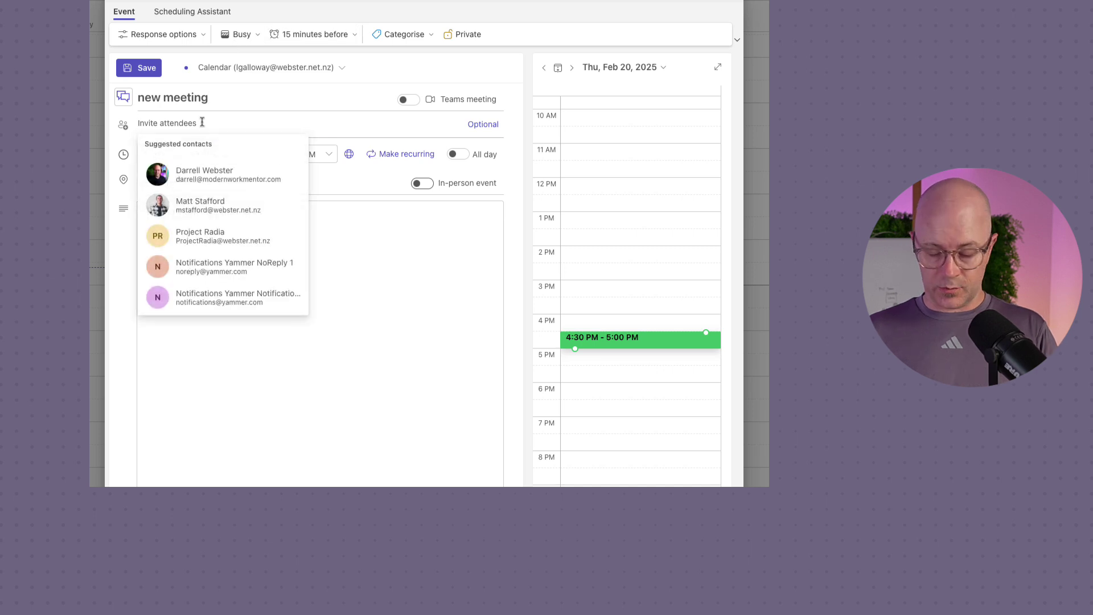
pyautogui.click(202, 173)
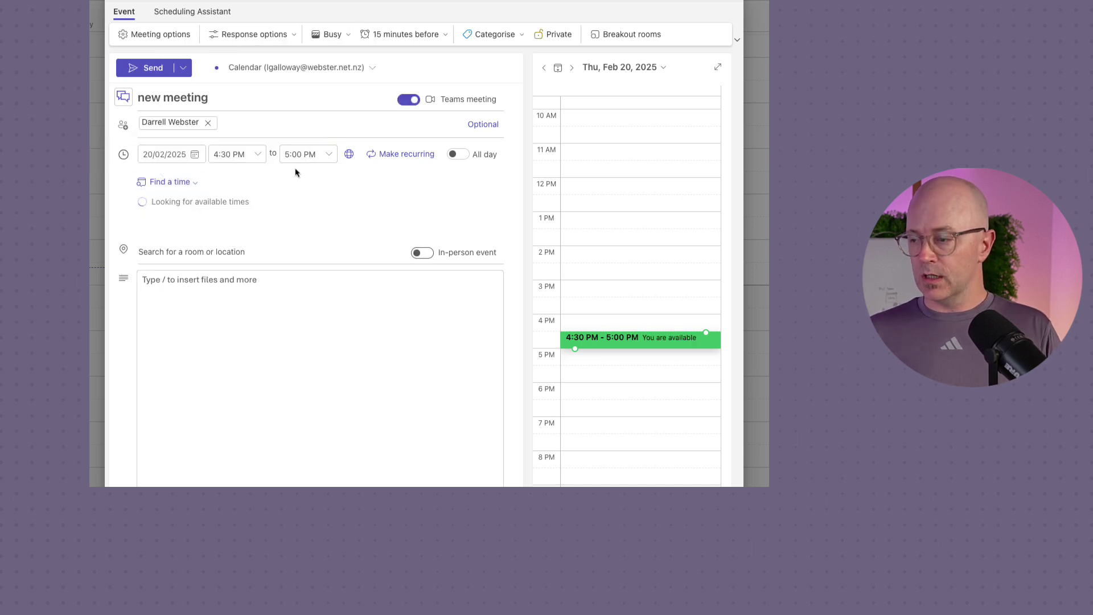
pyautogui.click(408, 36)
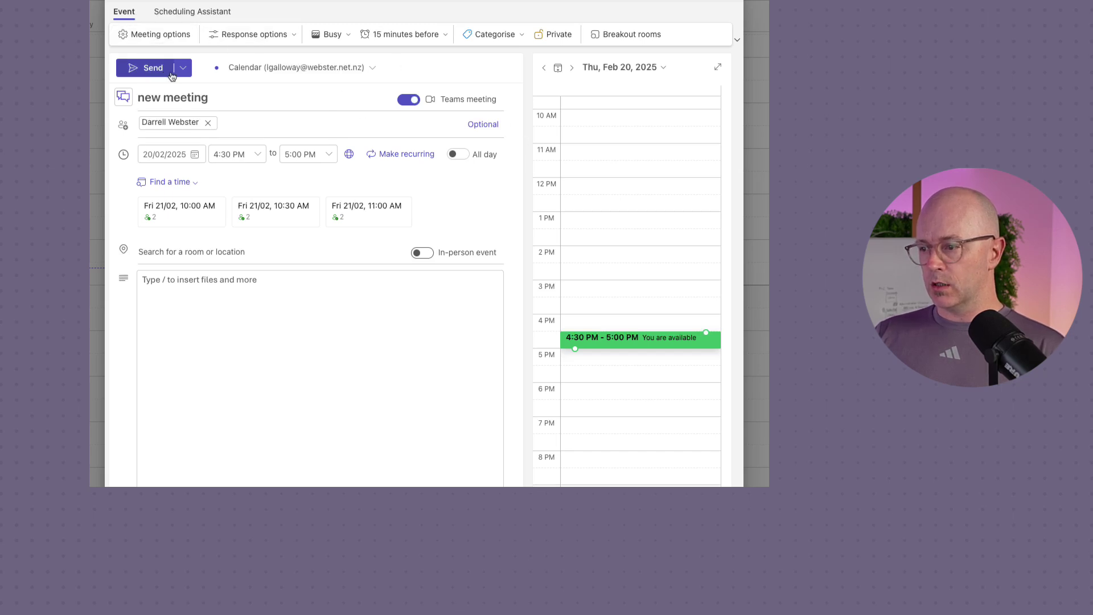
pyautogui.click(152, 69)
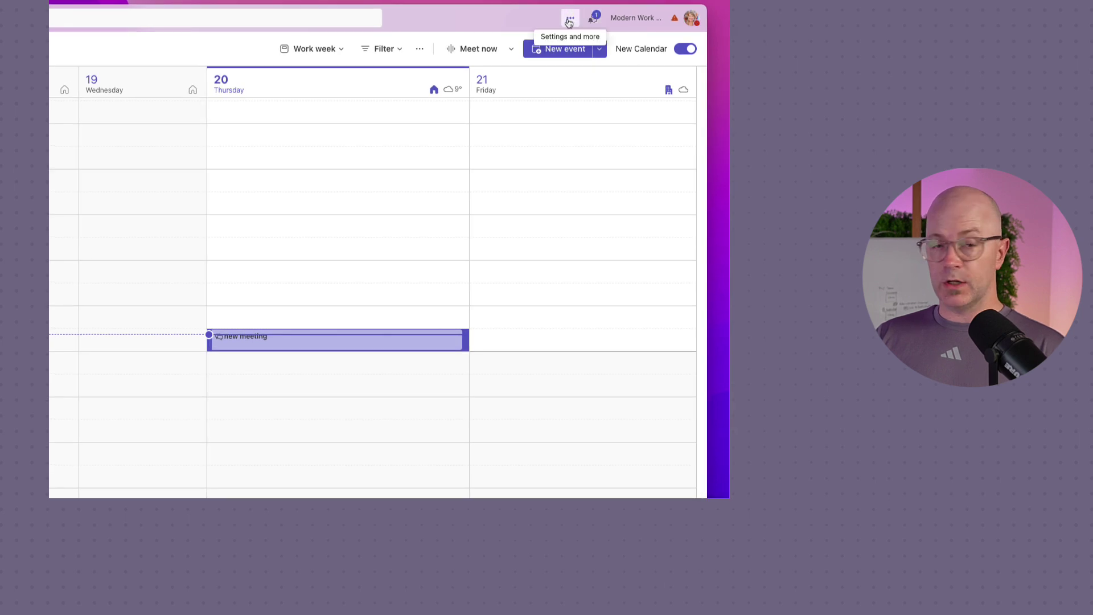
# - Open the Teams settings and look through the Notifications and activity options
pyautogui.click(570, 17)
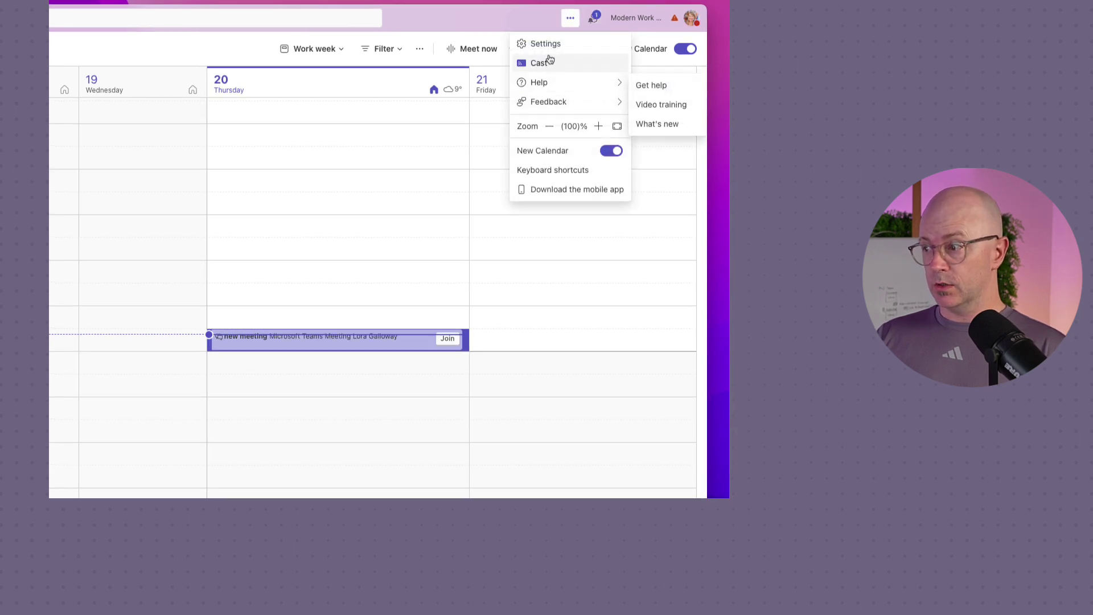
pyautogui.click(546, 44)
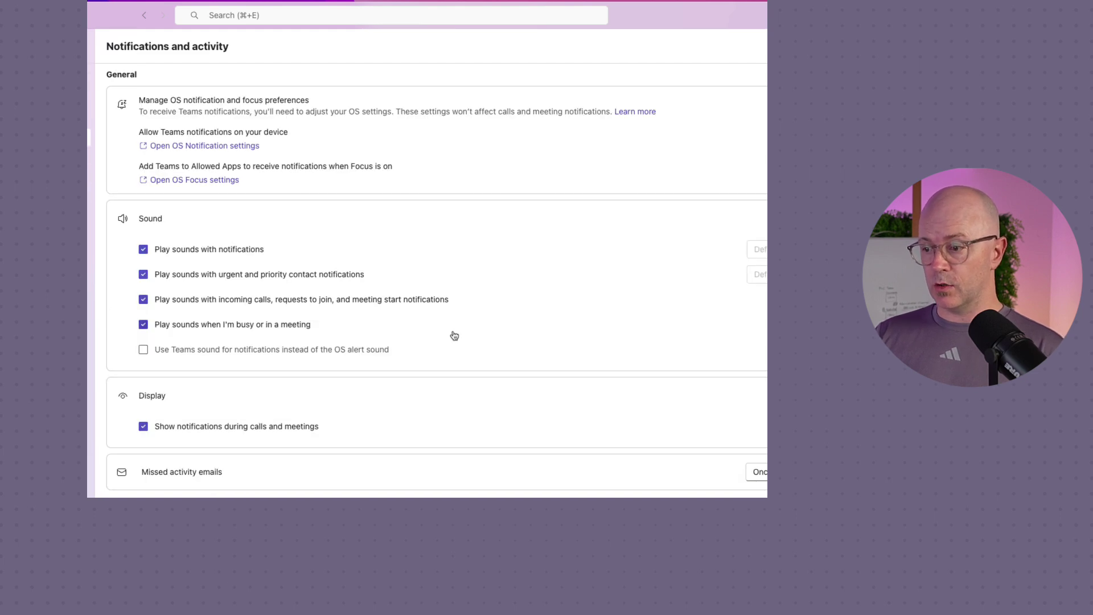
pyautogui.scroll(-10, 441, 336)
pyautogui.scroll(-3, 437, 338)
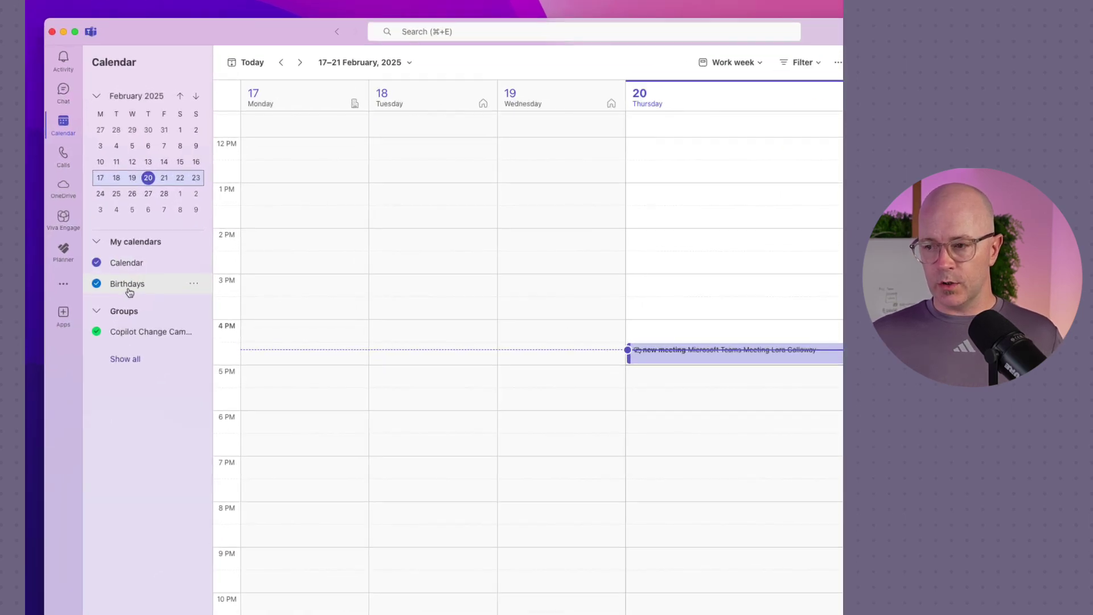
# - Expand the Groups list to its full set of calendars and open the options for Groups
pyautogui.click(138, 362)
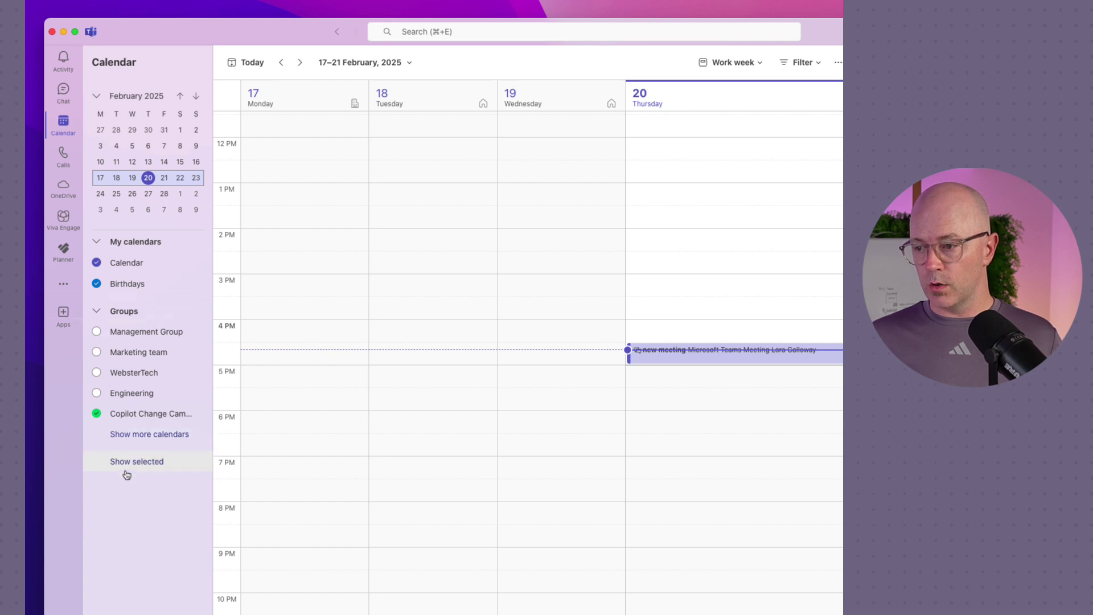
pyautogui.click(146, 441)
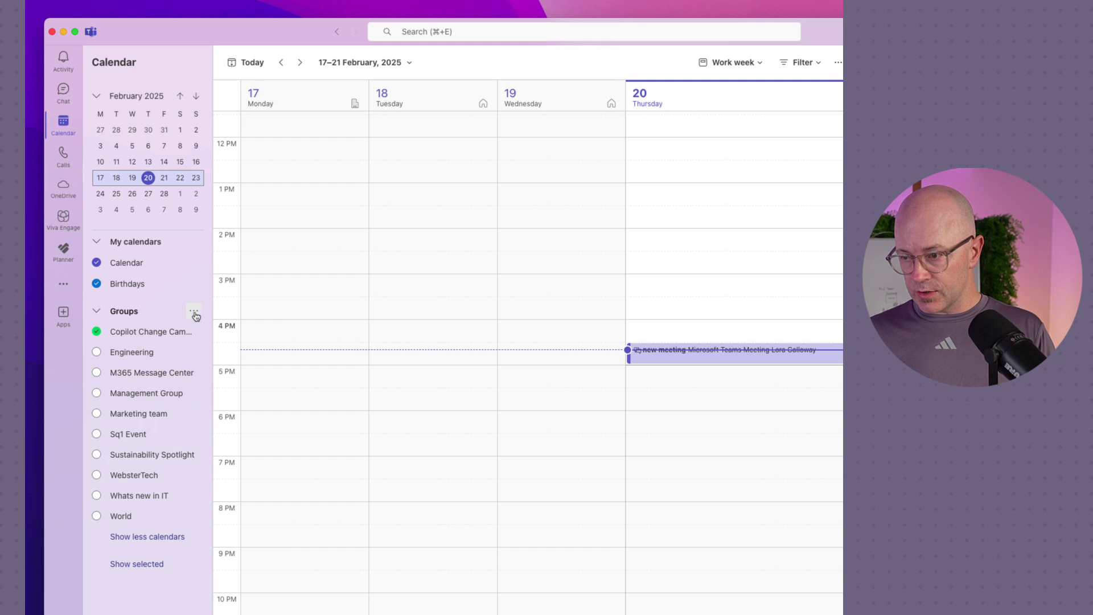
pyautogui.click(194, 313)
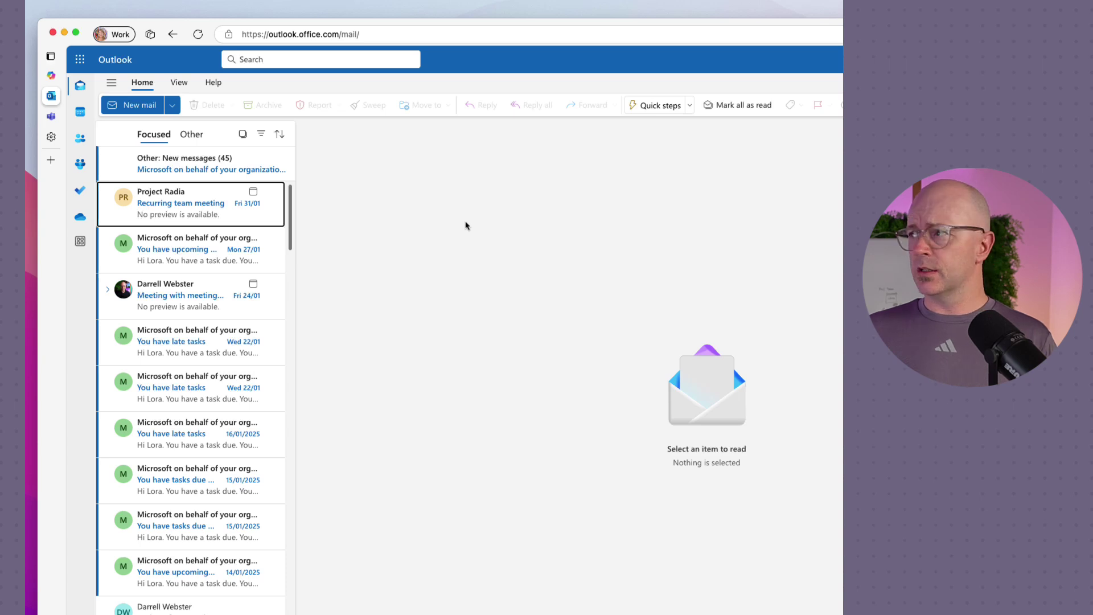
# - In Outlook on the web, open the calendar and start adding one from the directory, choosing the work account to search from
pyautogui.click(80, 112)
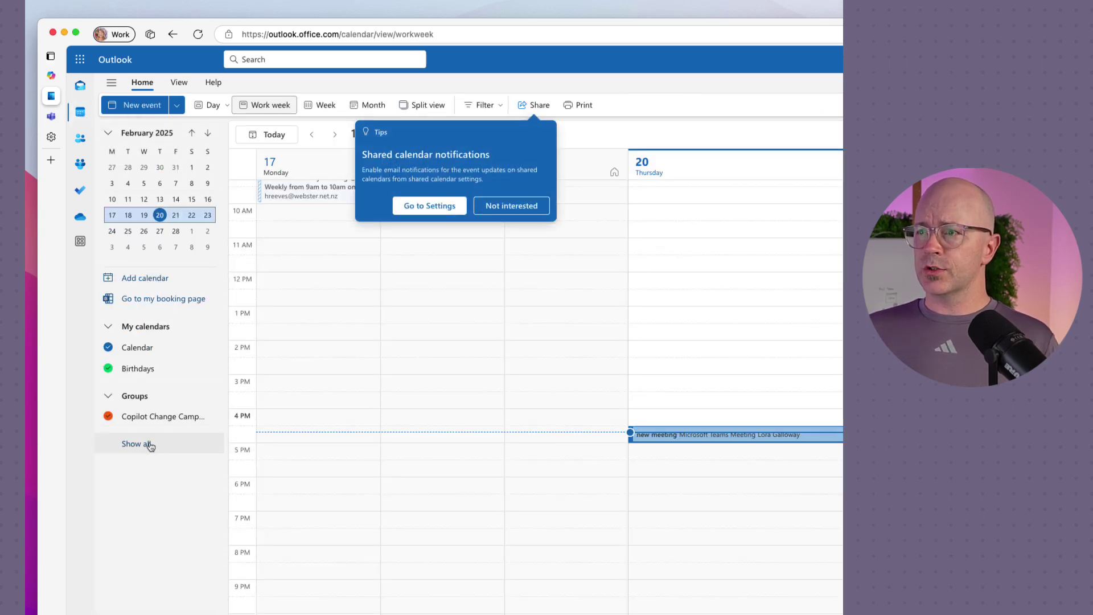
pyautogui.click(149, 282)
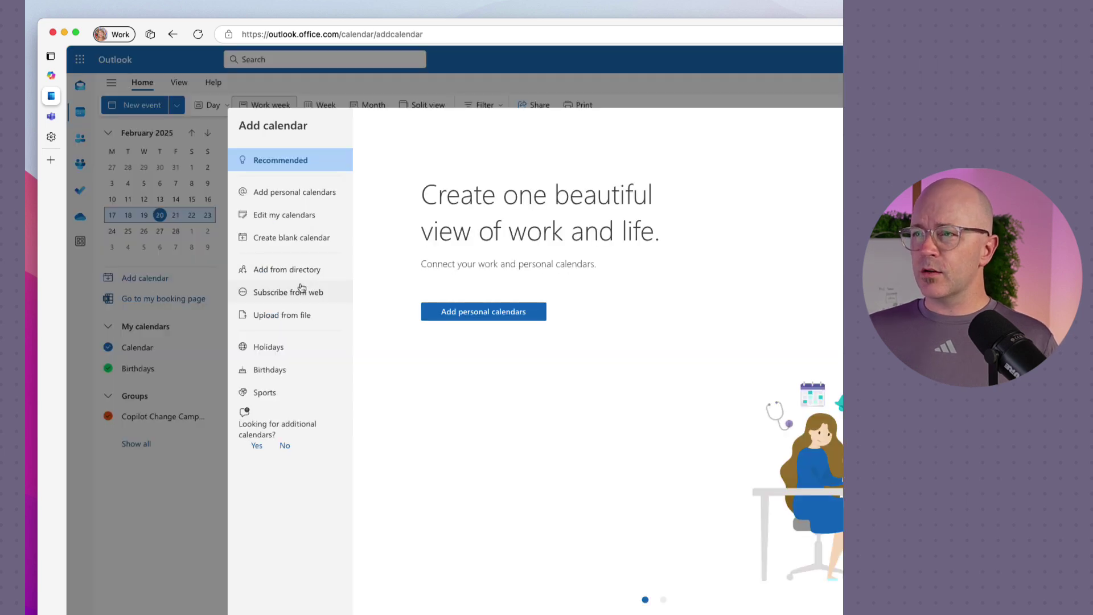
pyautogui.click(287, 271)
pyautogui.click(419, 187)
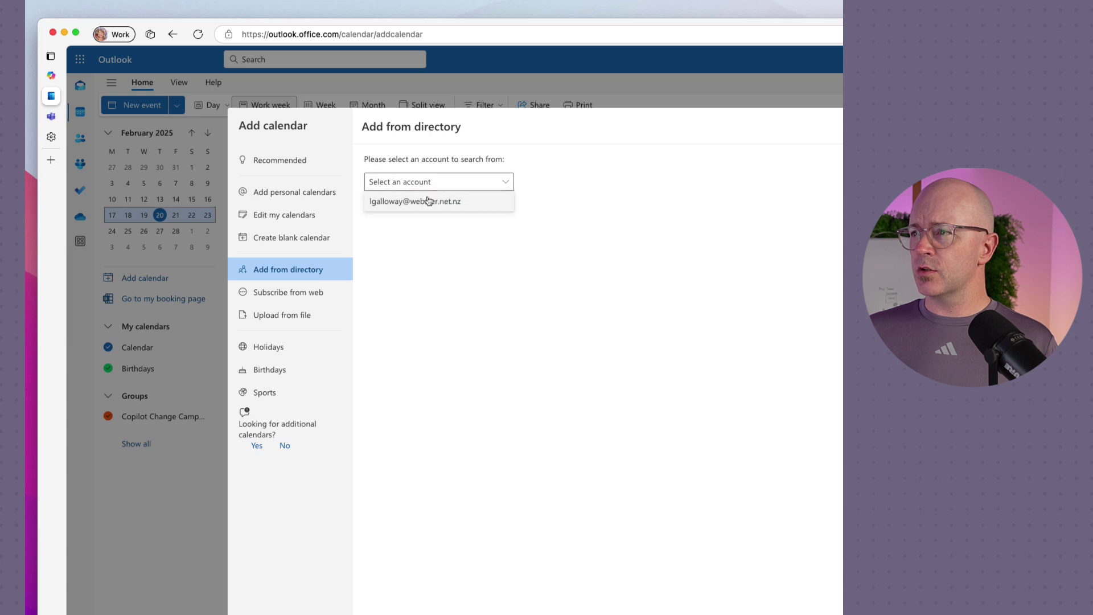
pyautogui.click(415, 197)
# - Search the directory for the colleague's name, add their calendar to People's calendars and close the Add calendar dialog
pyautogui.click(426, 250)
pyautogui.write('darre')
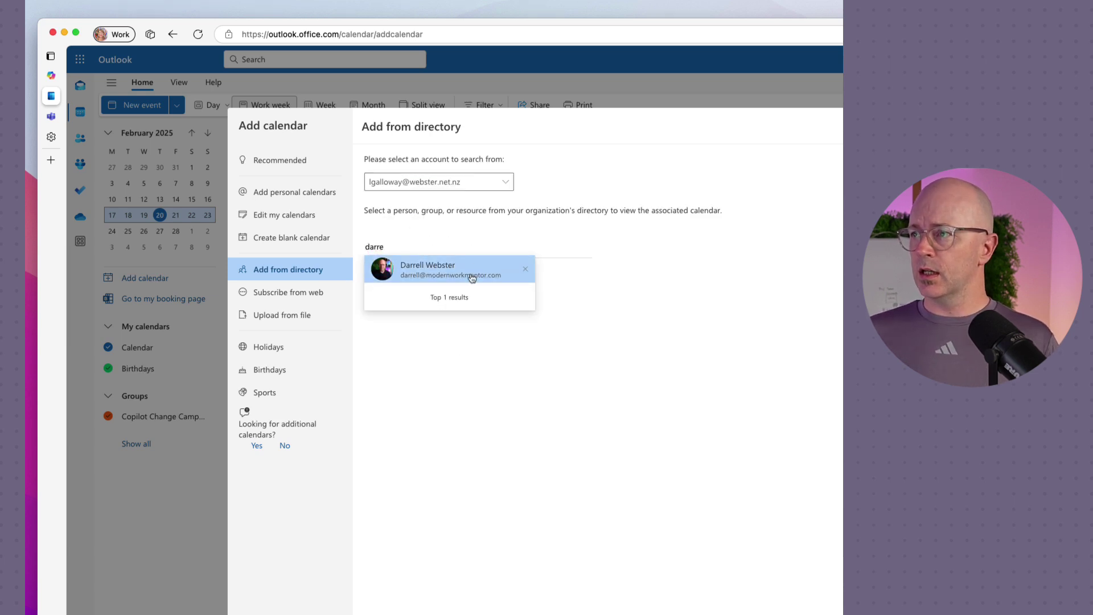
pyautogui.click(472, 273)
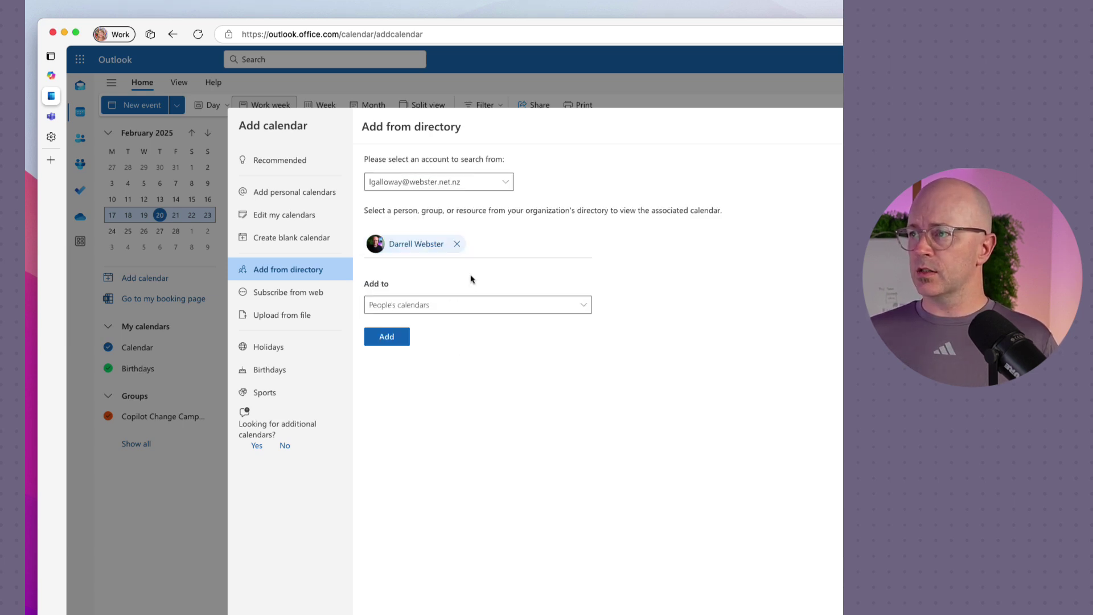
pyautogui.click(388, 338)
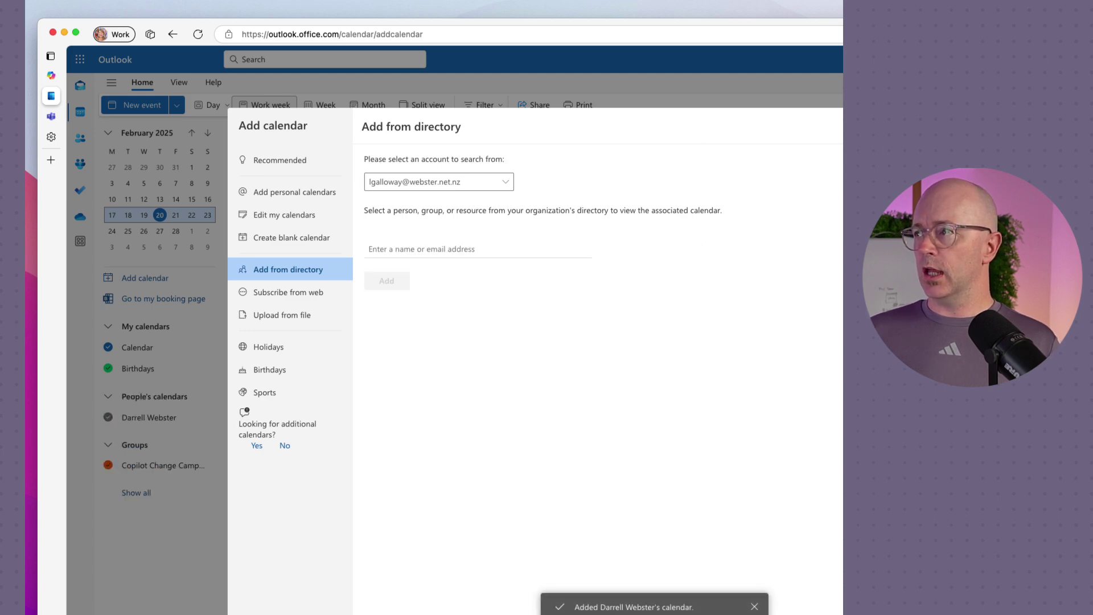
pyautogui.press('Escape')
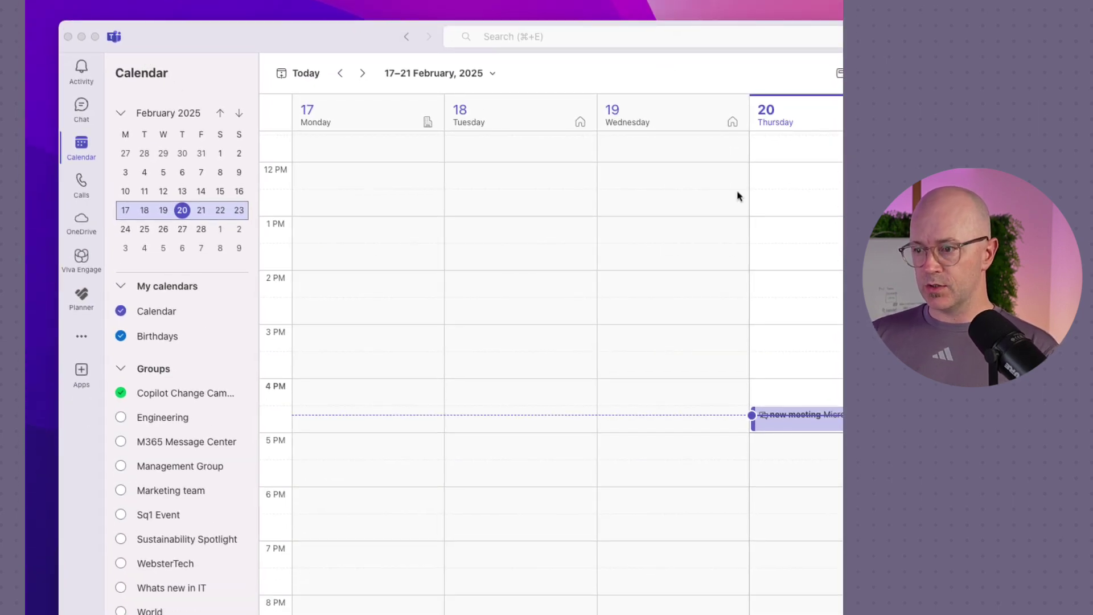
# - Switch back to Teams, view the Chat list and return to the calendar
pyautogui.click(76, 108)
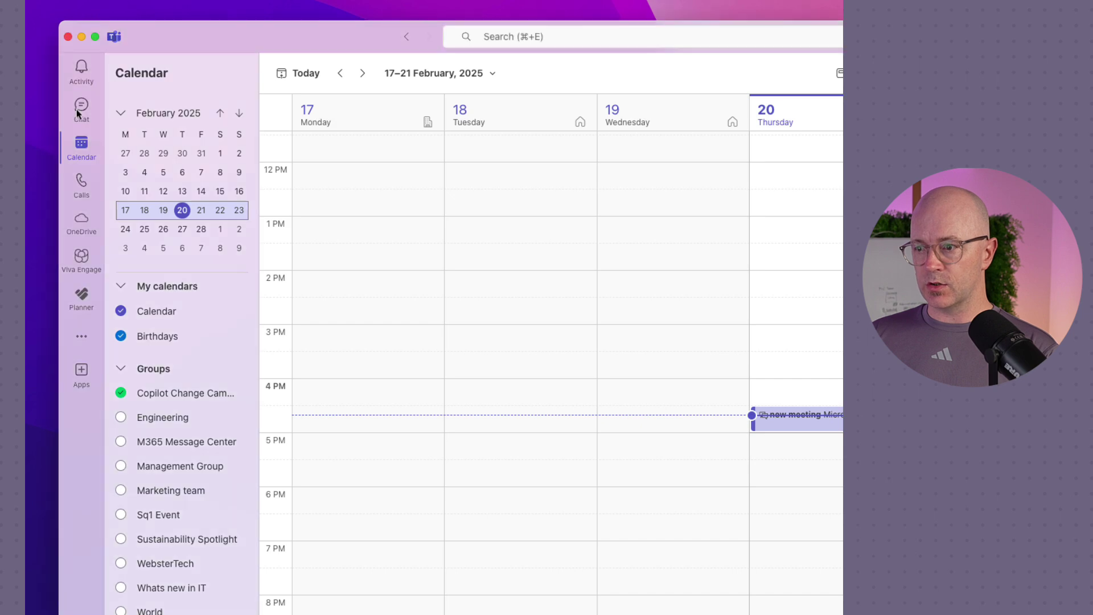
pyautogui.click(76, 108)
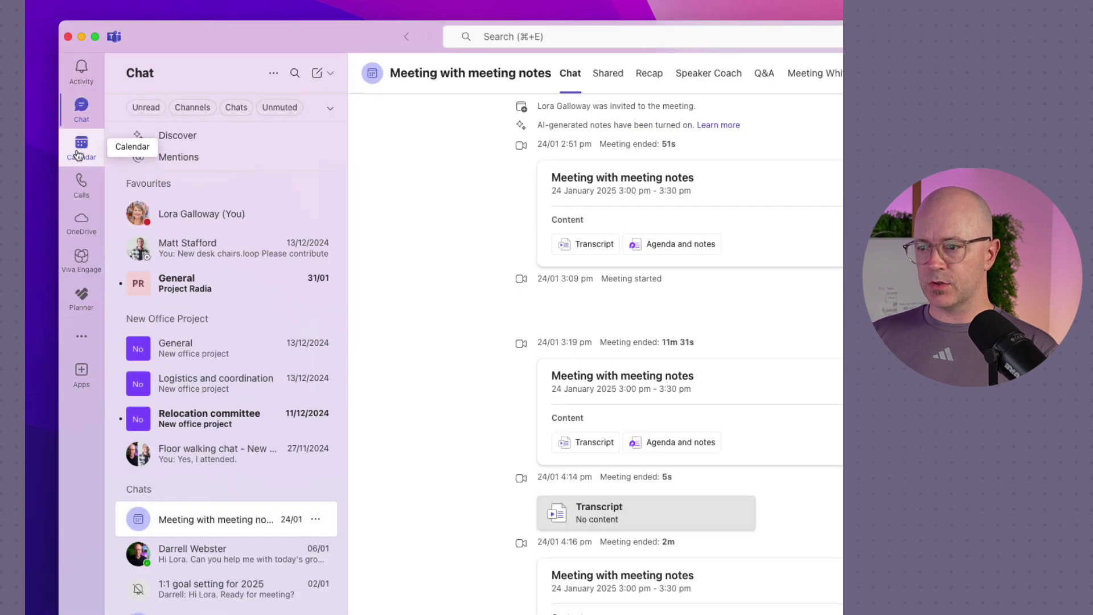
pyautogui.click(79, 155)
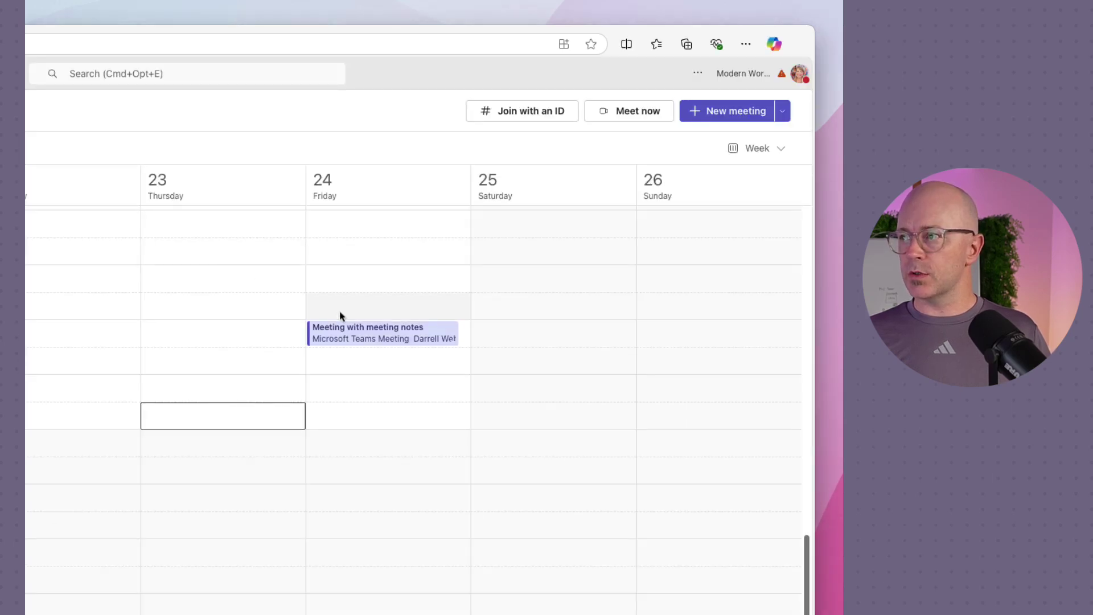
# - Open "Meeting with meeting notes" on Friday 24 January in full view and examine its Chat, Files and Details pages and the add-tab option
pyautogui.click(385, 340)
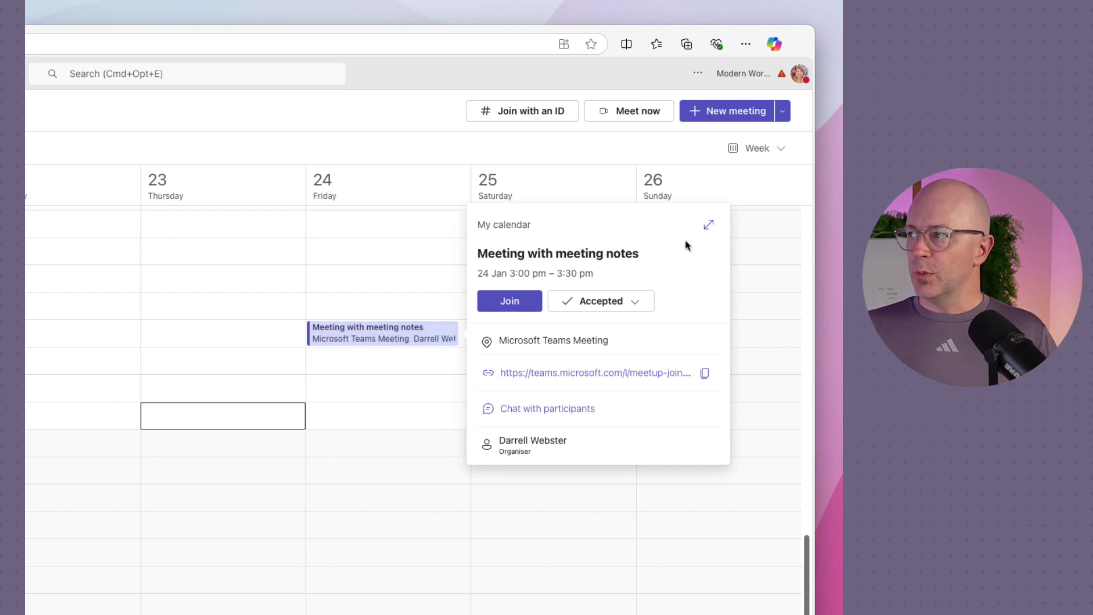
pyautogui.click(708, 229)
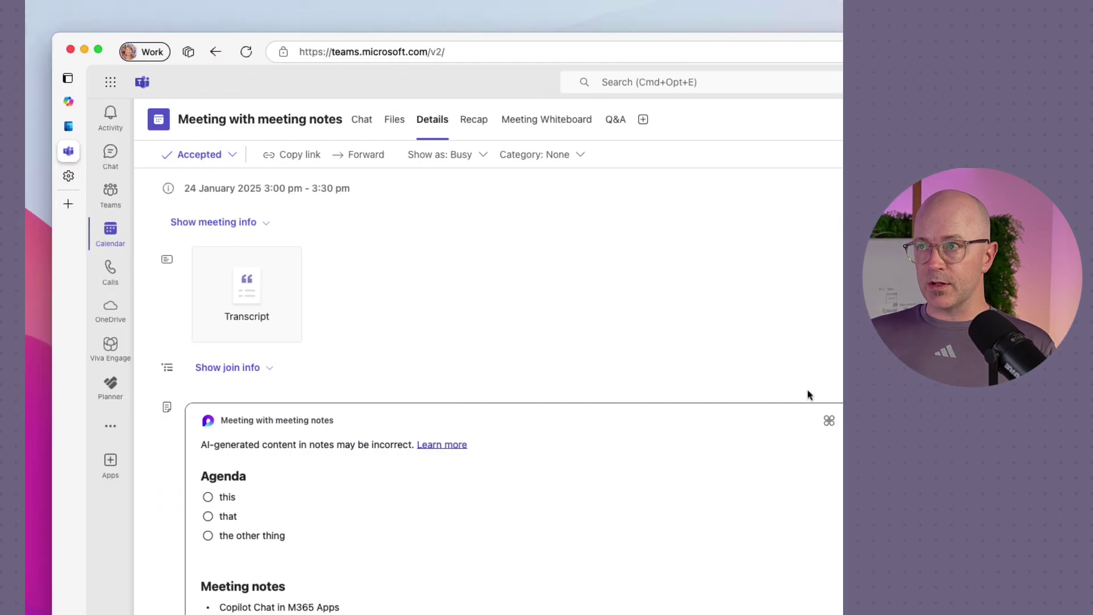
pyautogui.click(363, 122)
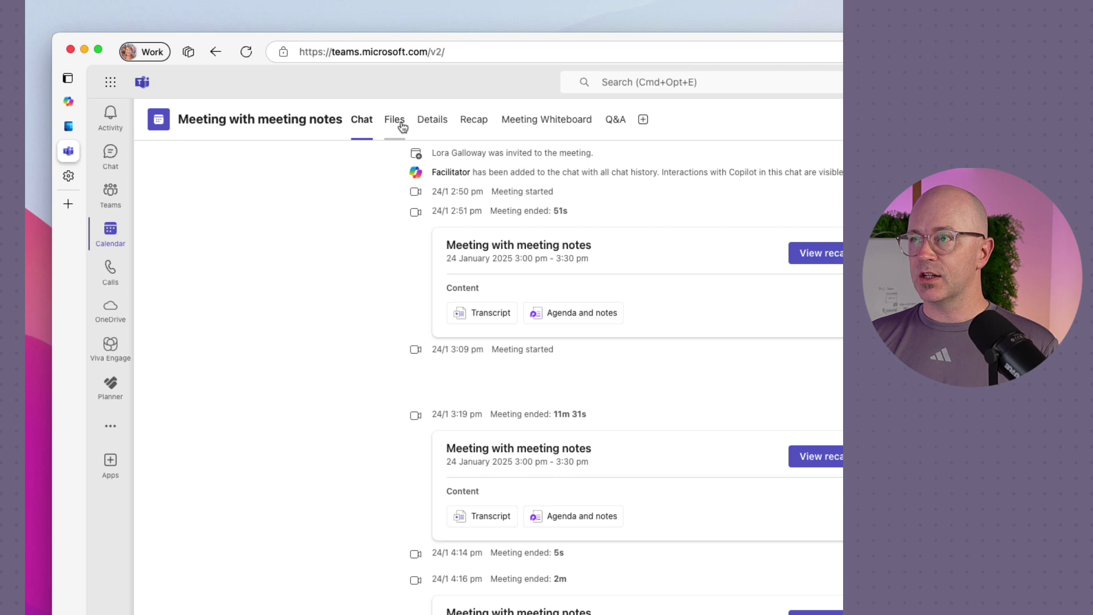
pyautogui.click(396, 122)
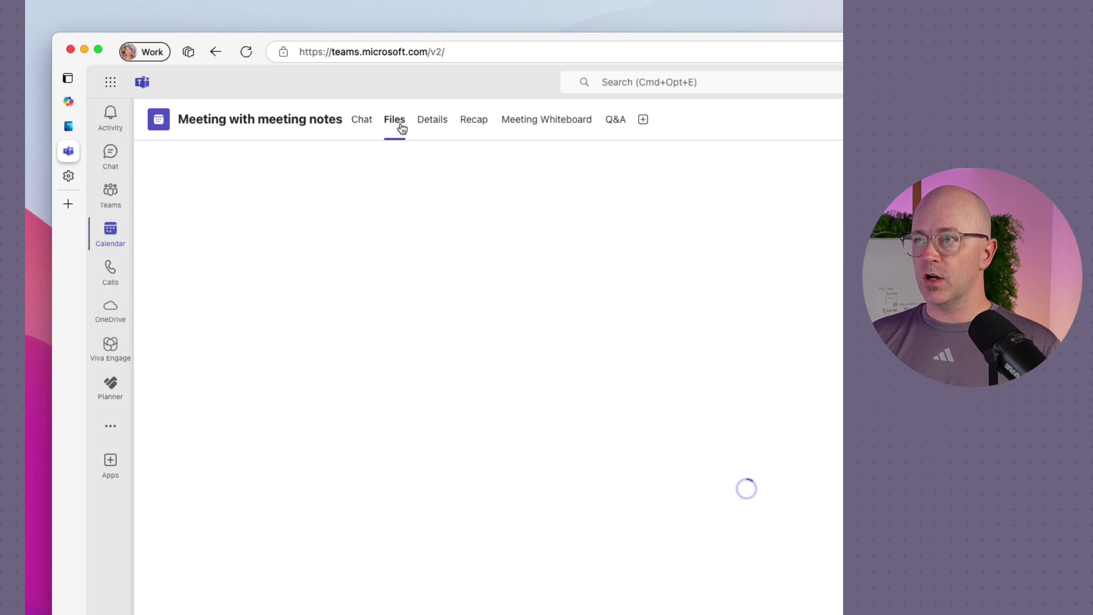
pyautogui.click(444, 124)
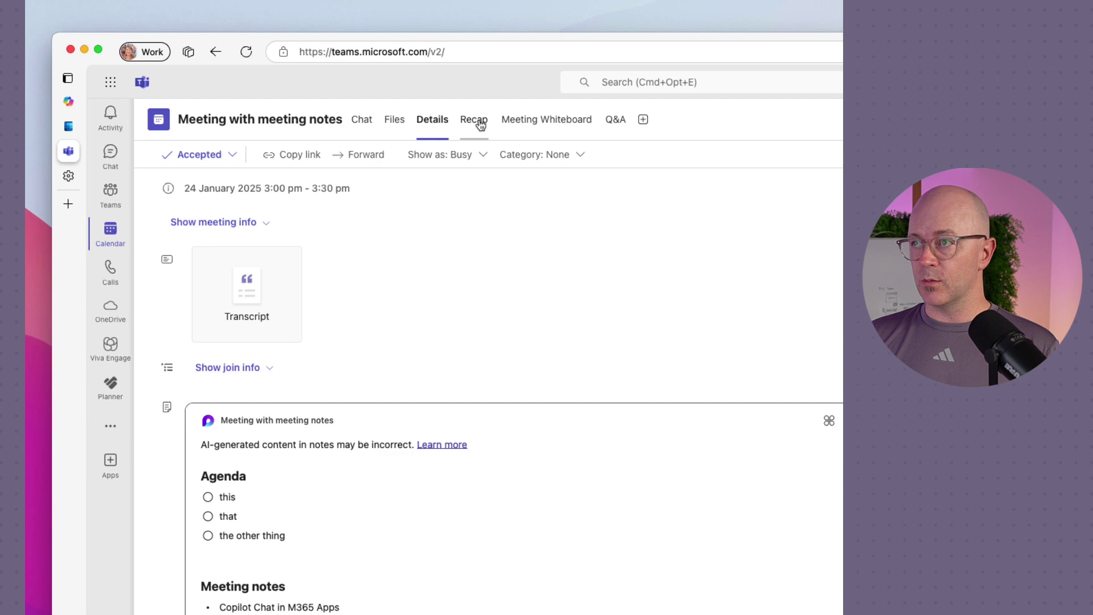
pyautogui.click(643, 120)
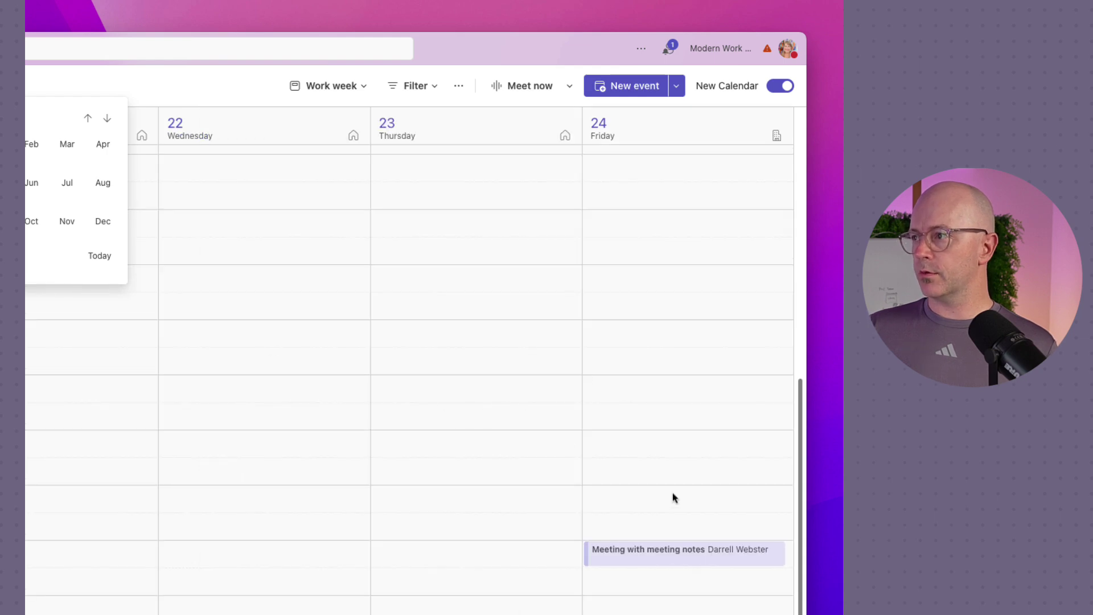
# - In the new calendar, expand "Meeting with meeting notes" on Friday 24, open its chat and view the apps that can be added as tabs
pyautogui.click(679, 554)
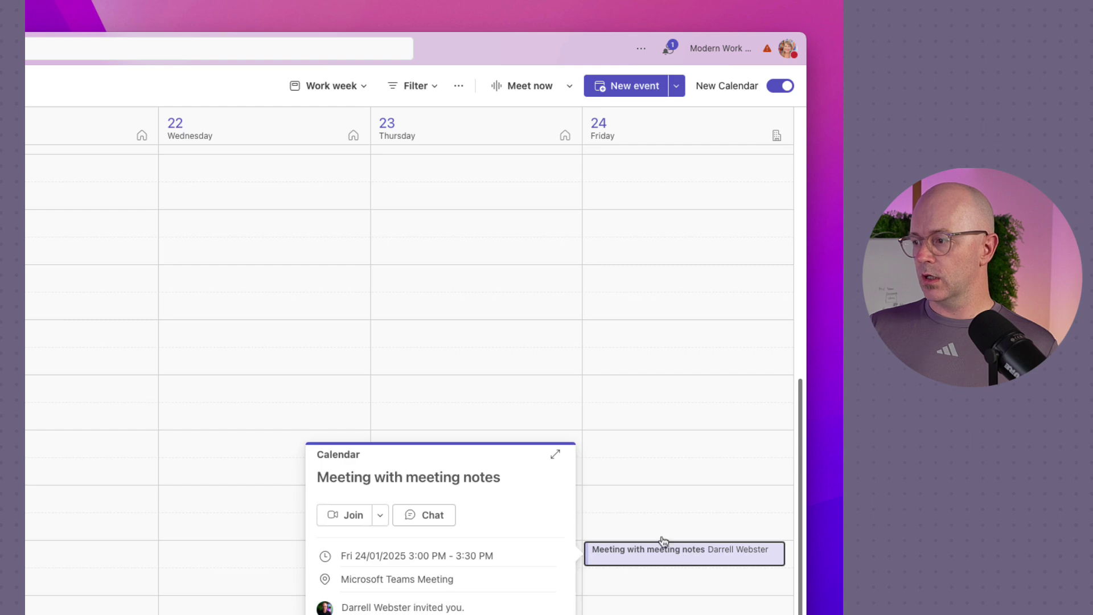
pyautogui.click(555, 454)
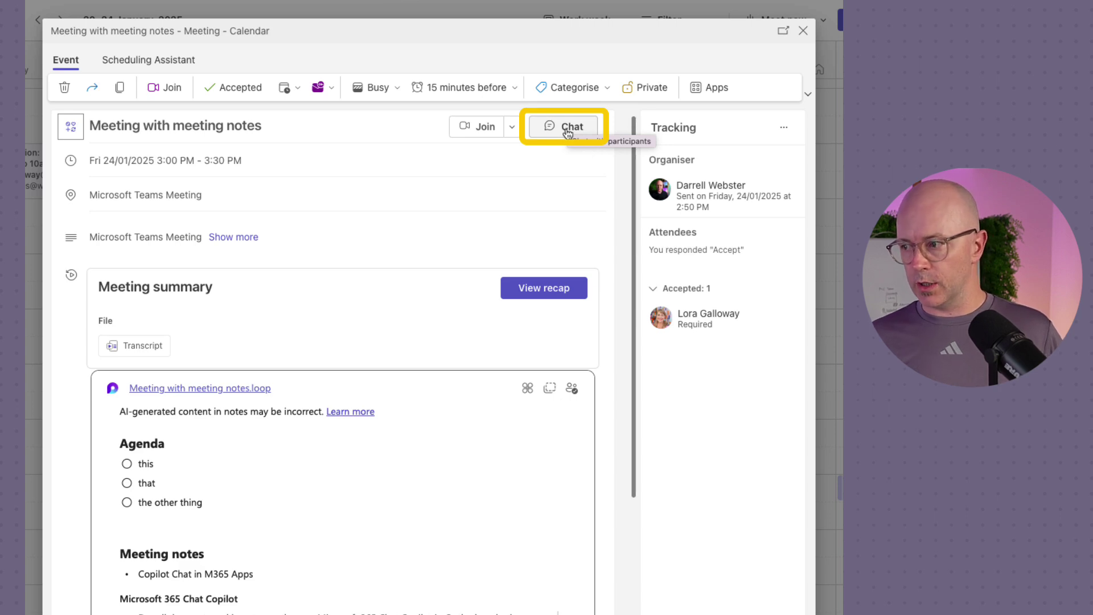
pyautogui.click(568, 131)
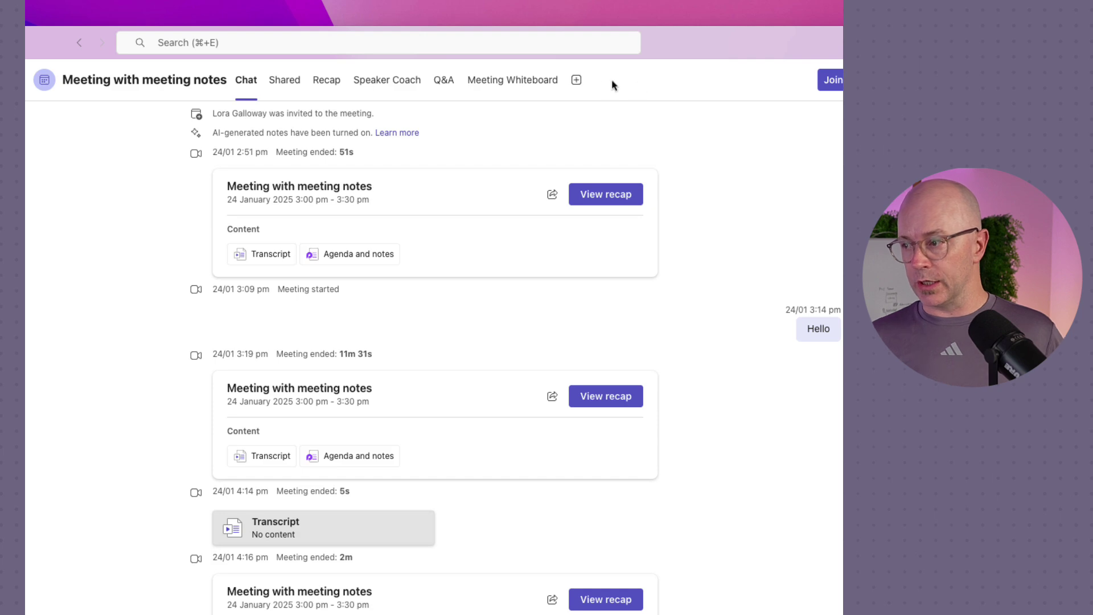
pyautogui.click(576, 81)
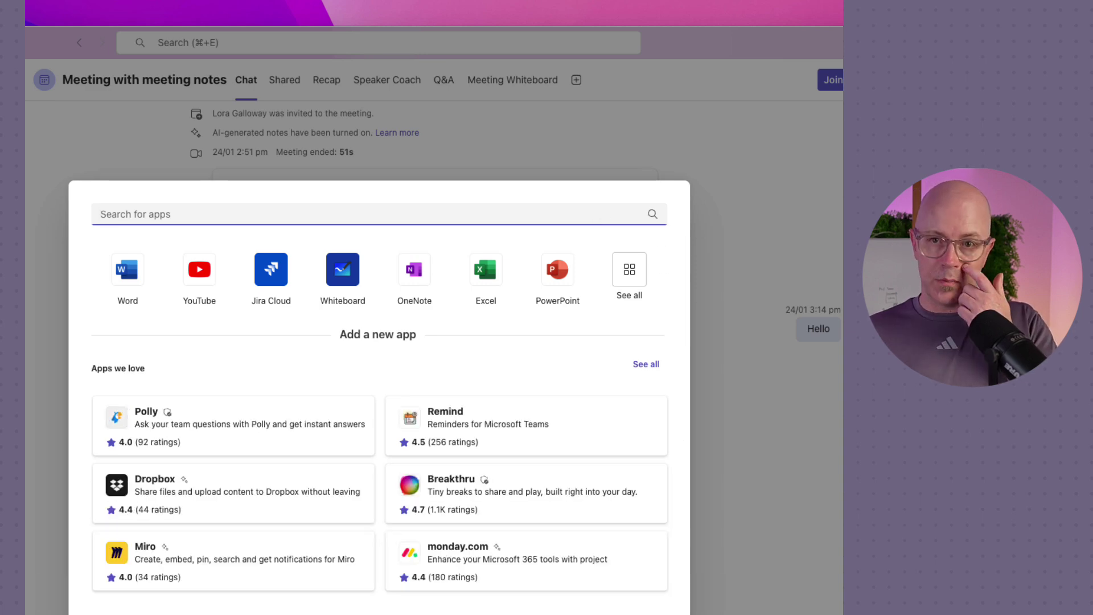
pyautogui.press('Escape')
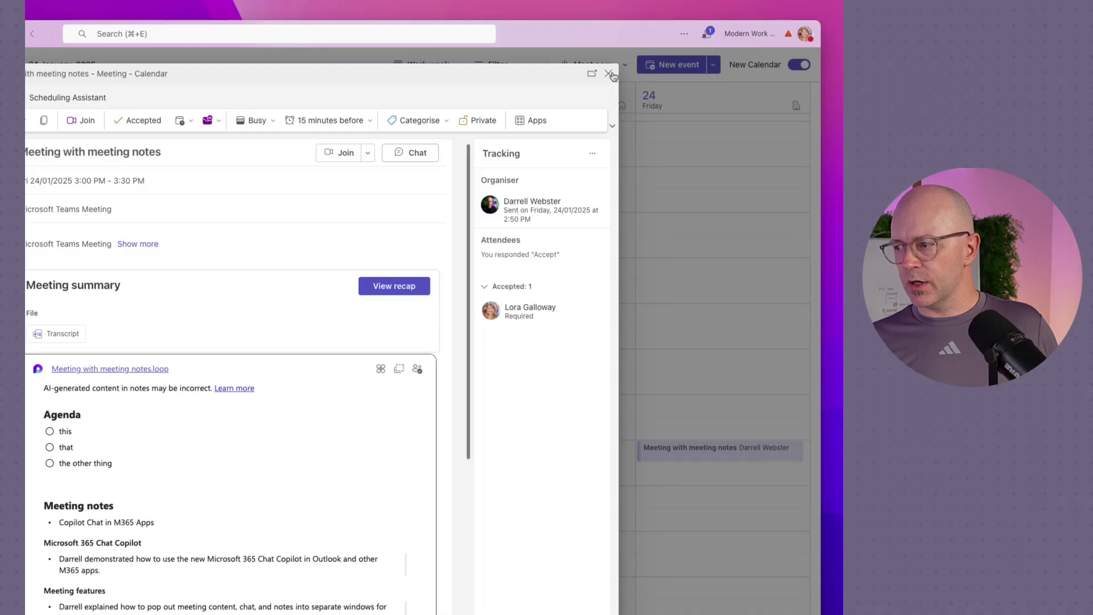
# - Close the meeting's full view and assign the Blue category to "Meeting with meeting notes" on Friday 24 January
pyautogui.click(609, 74)
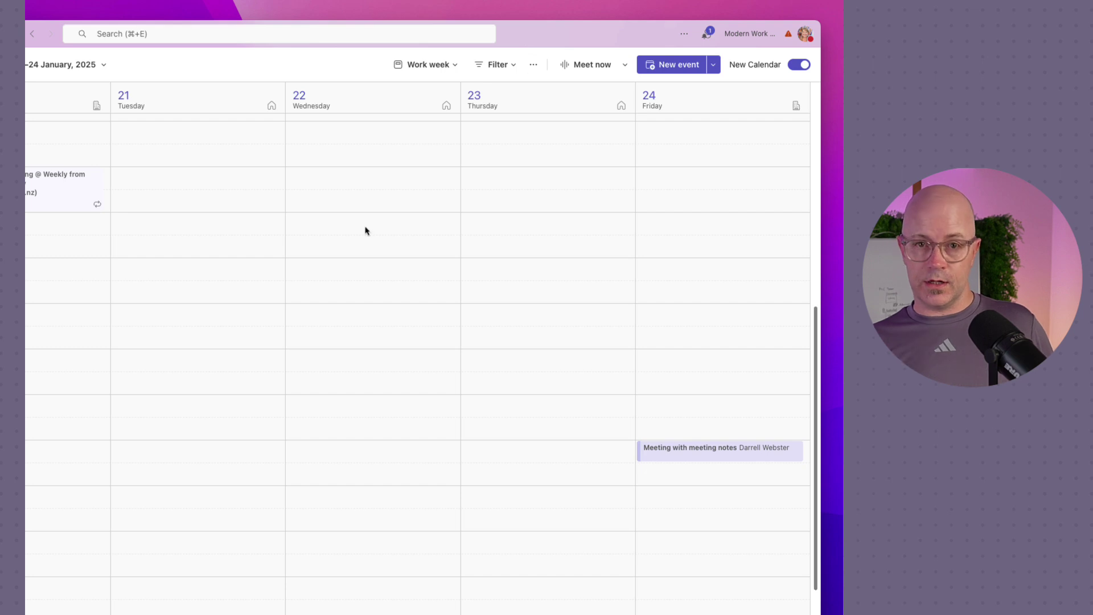
pyautogui.rightClick(706, 457)
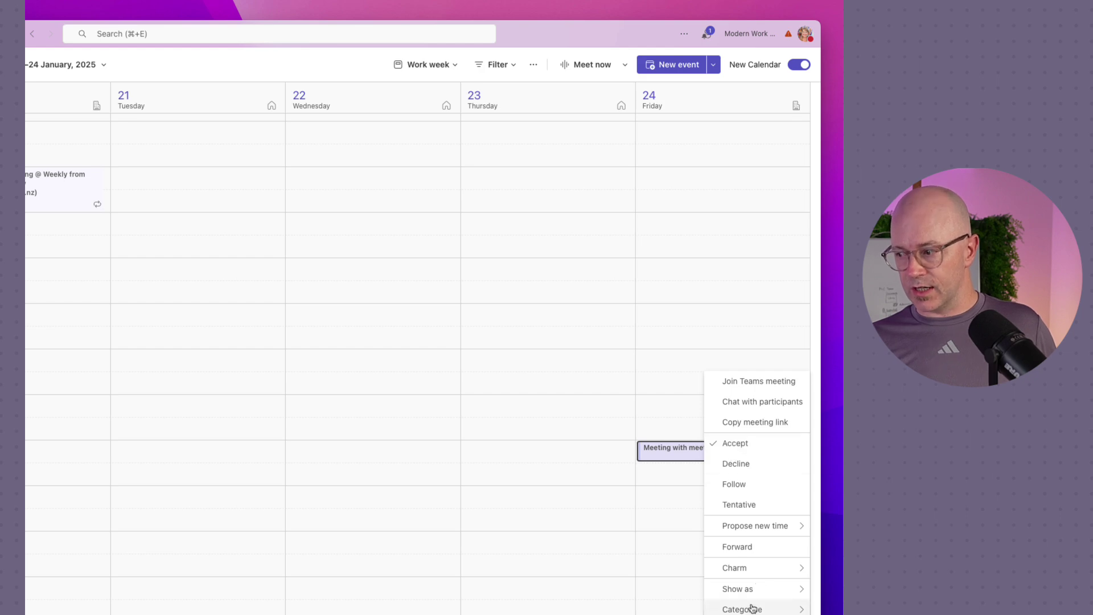
pyautogui.moveTo(753, 609)
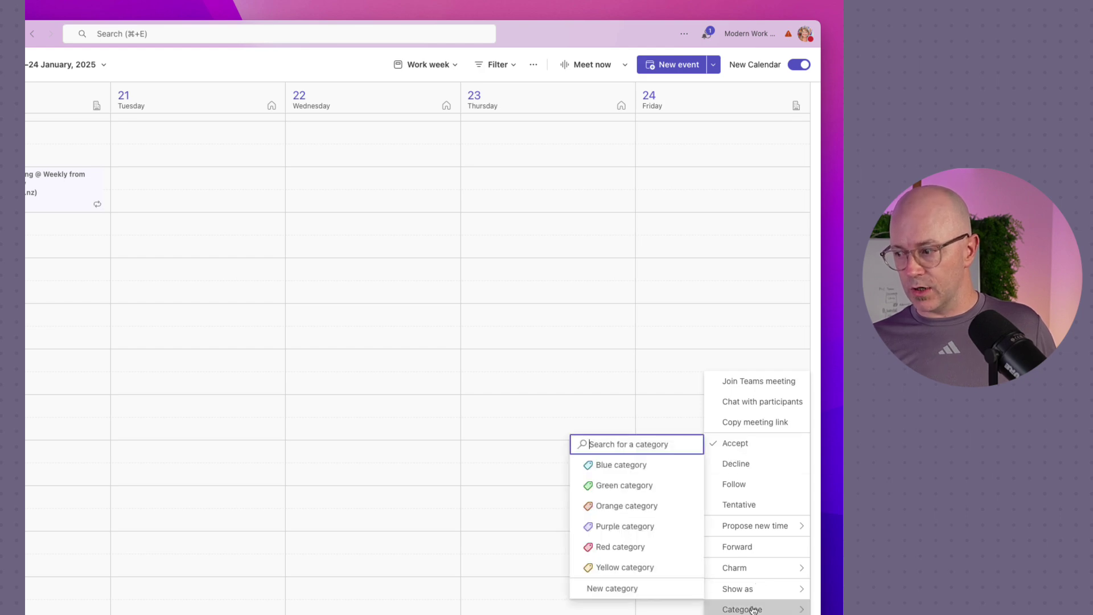
pyautogui.click(616, 465)
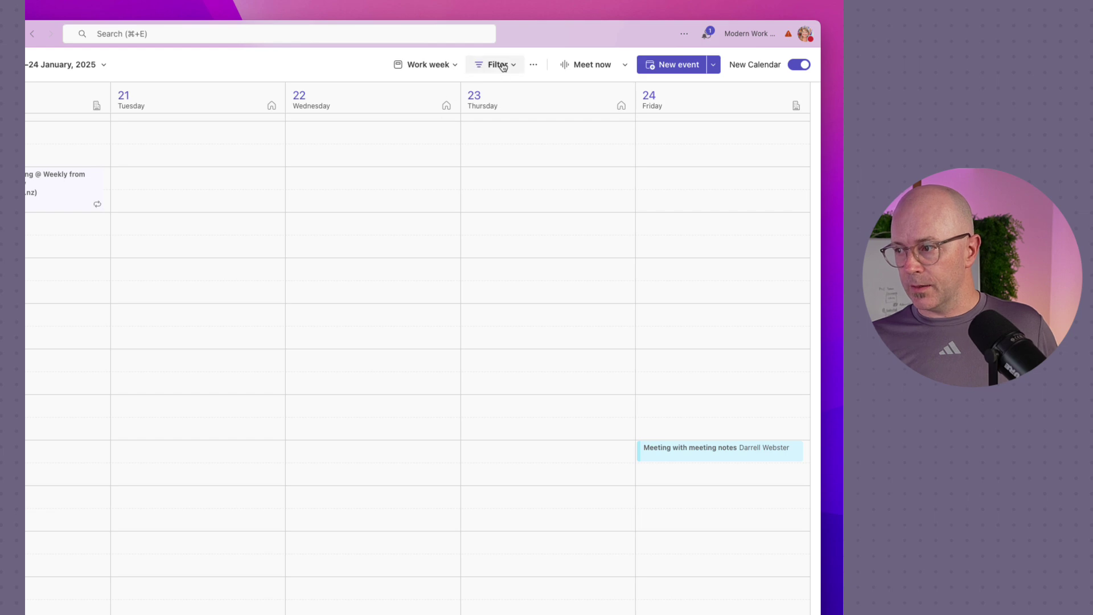
# - View the response and Charm options for Monday's weekly meeting invitation, then dismiss them without choosing any
pyautogui.rightClick(37, 188)
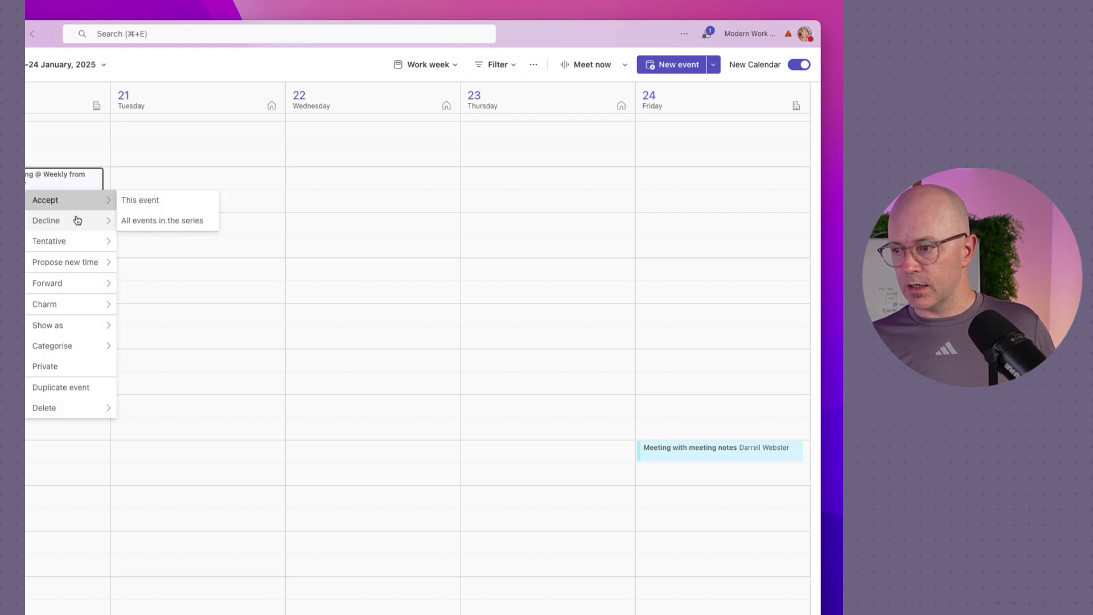
pyautogui.moveTo(79, 300)
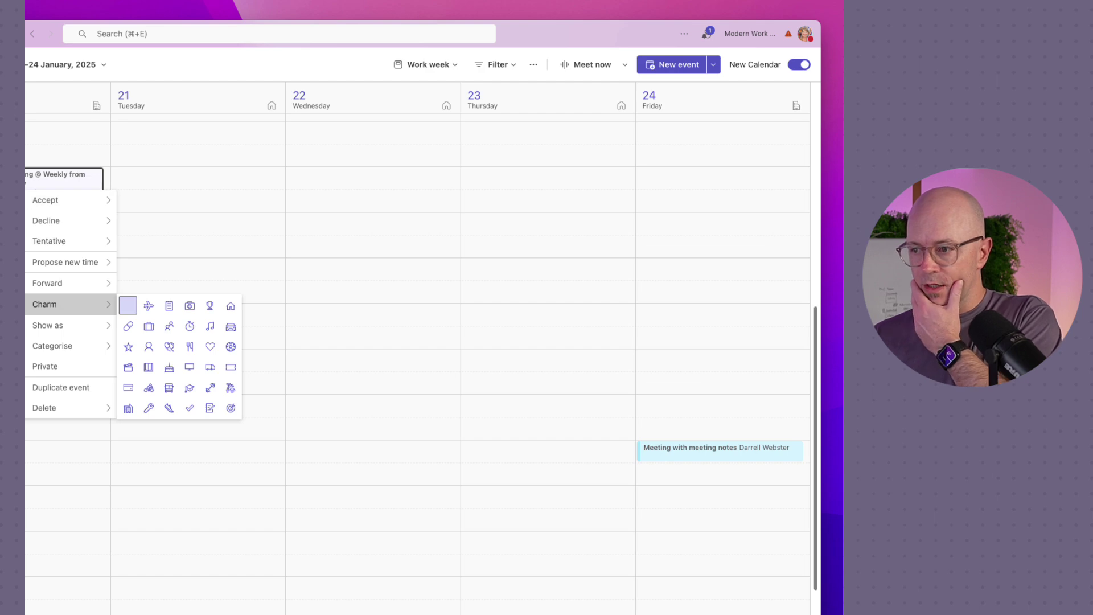
pyautogui.click(244, 67)
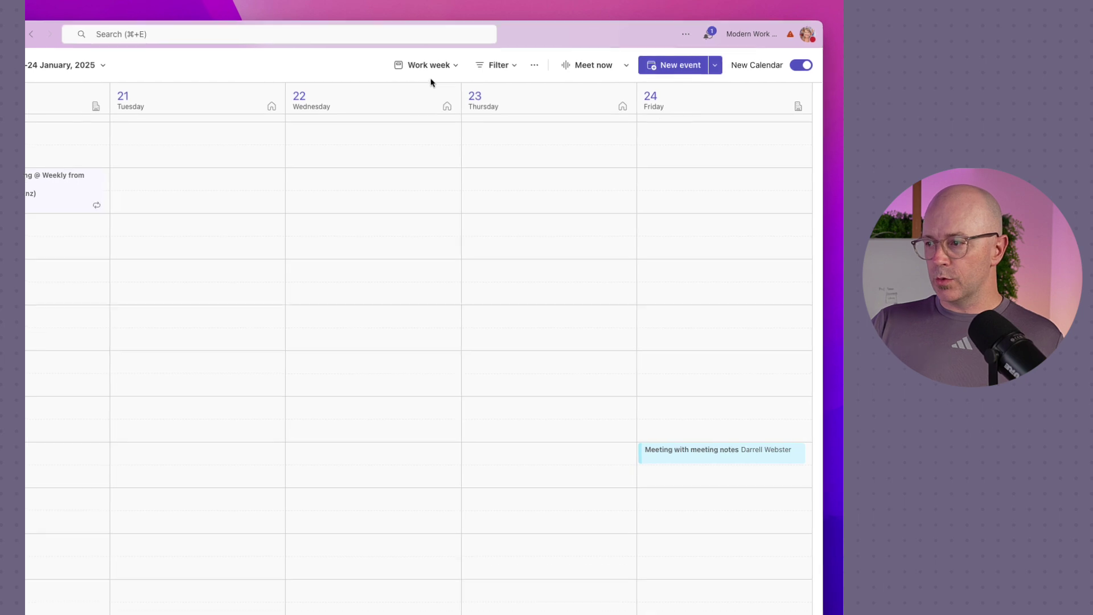
# - Filter the calendar's categories to the Blue category only
pyautogui.click(509, 67)
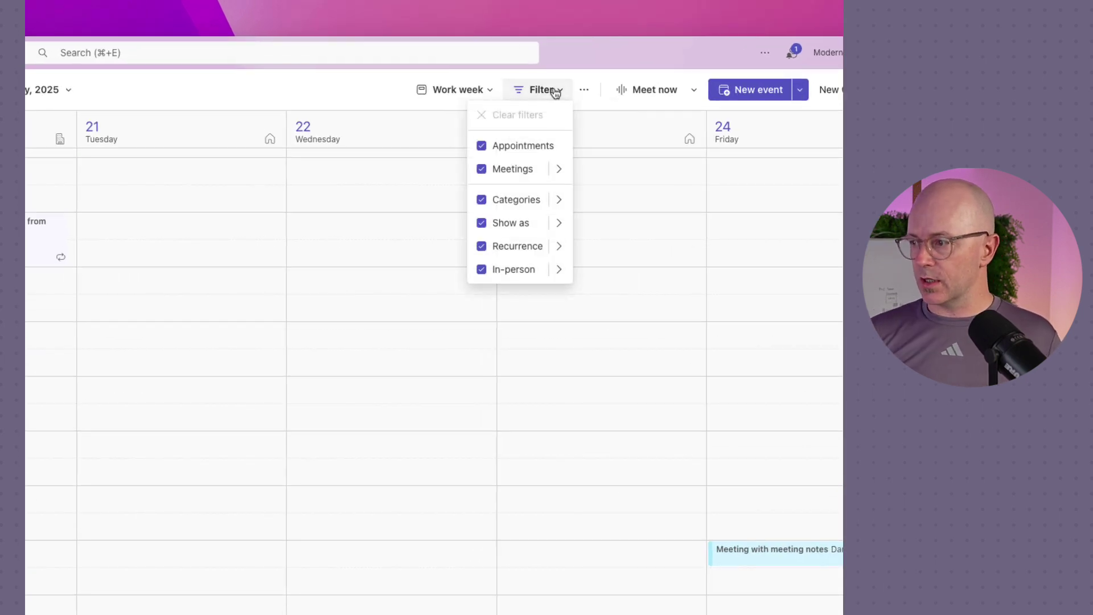
pyautogui.moveTo(558, 203)
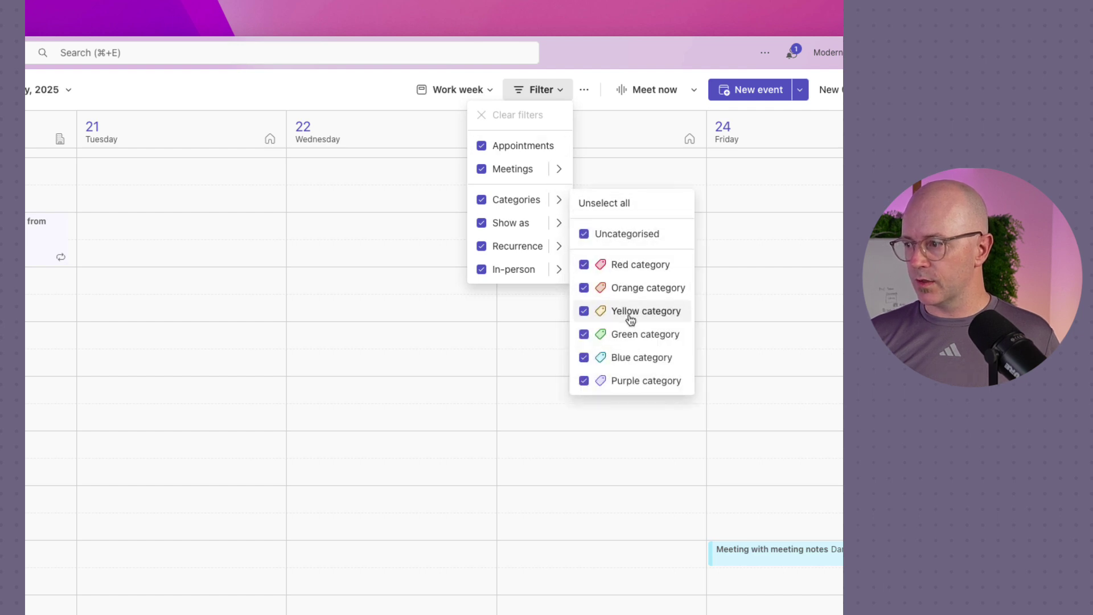
pyautogui.click(587, 205)
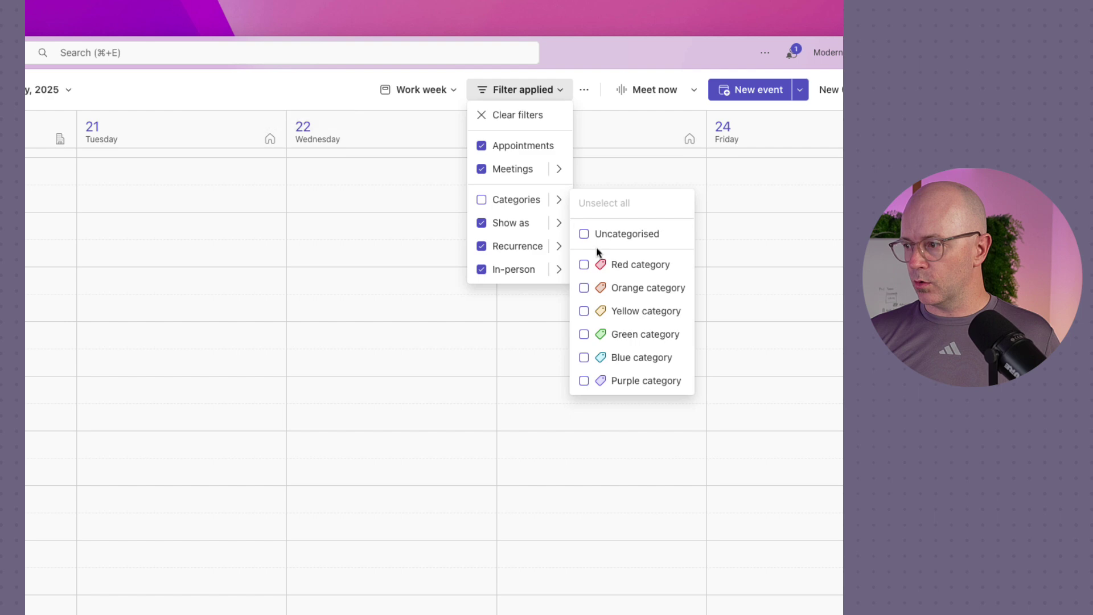
pyautogui.click(624, 357)
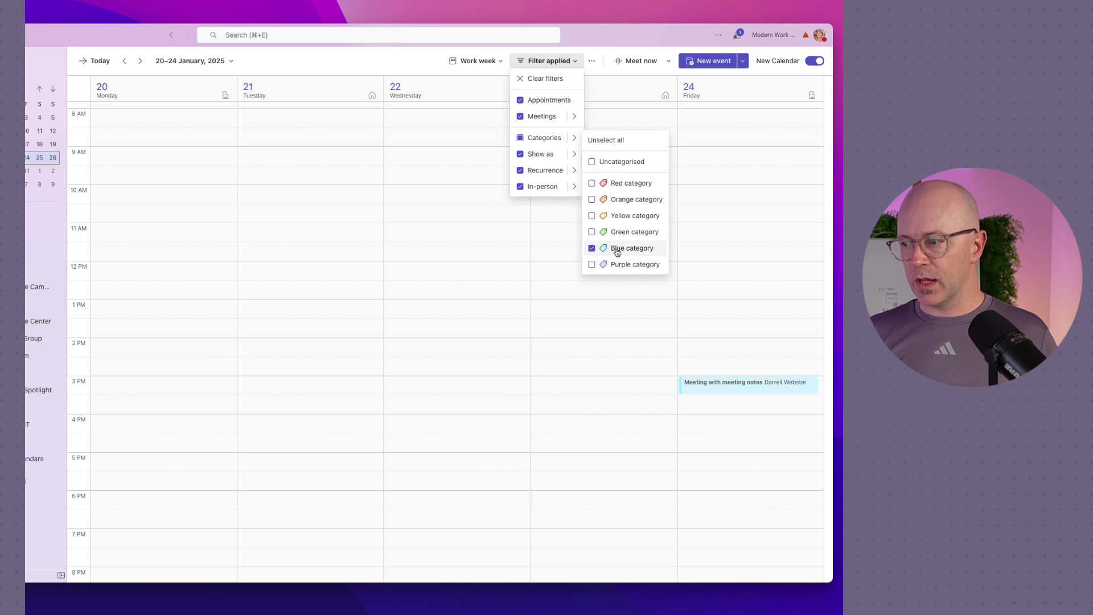
# - Limit the calendar's Show as filter to Busy only
pyautogui.click(572, 156)
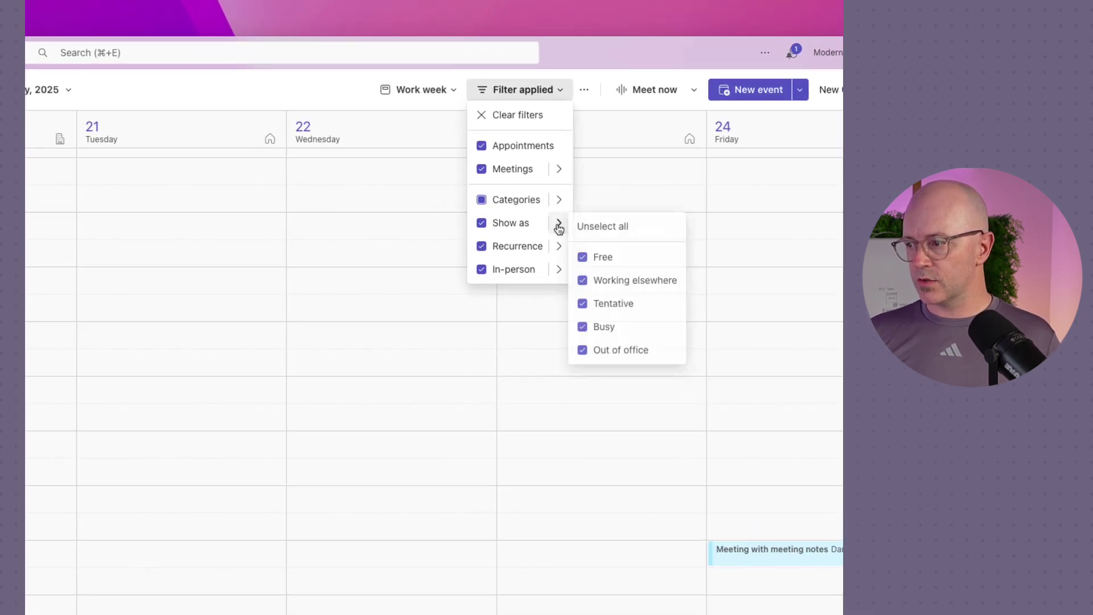
pyautogui.click(626, 231)
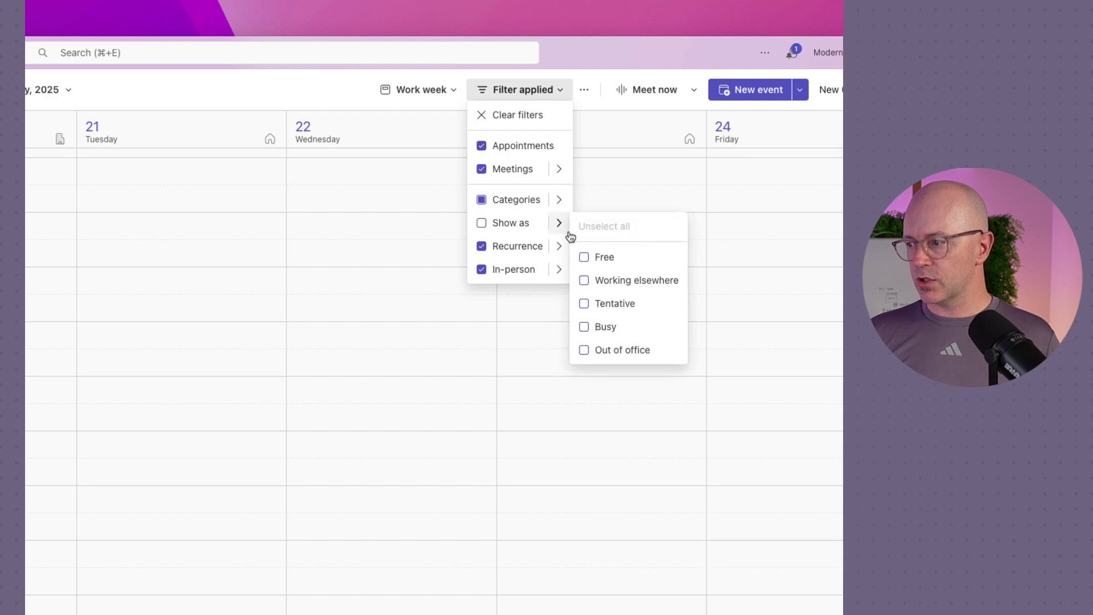
pyautogui.click(613, 328)
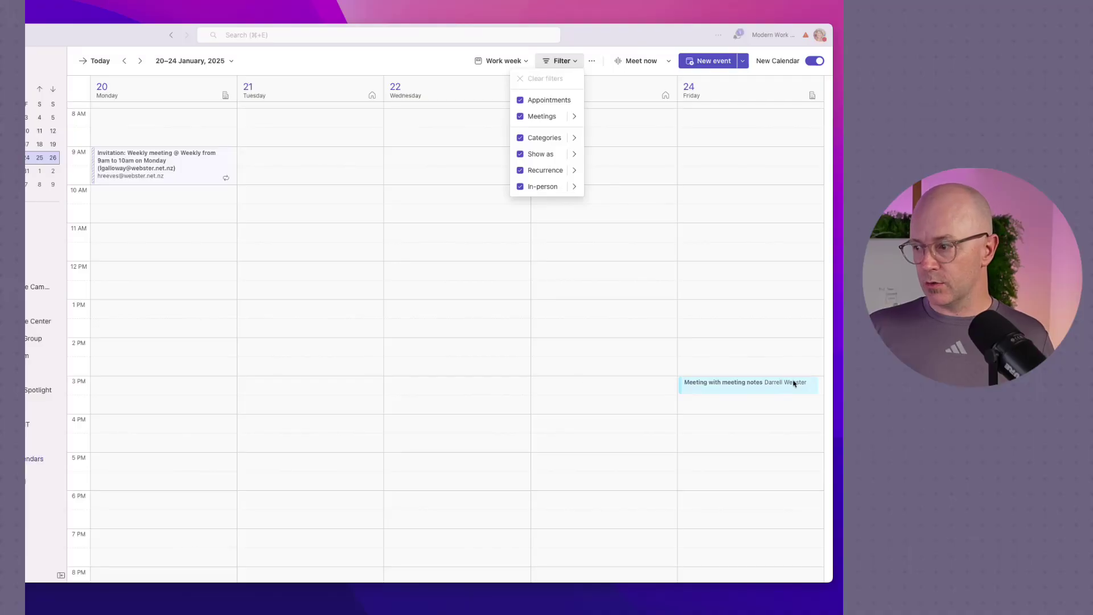
# - Open "Meeting with meeting notes" in full view, examine its meeting summary, agenda and notes, and close it
pyautogui.click(764, 392)
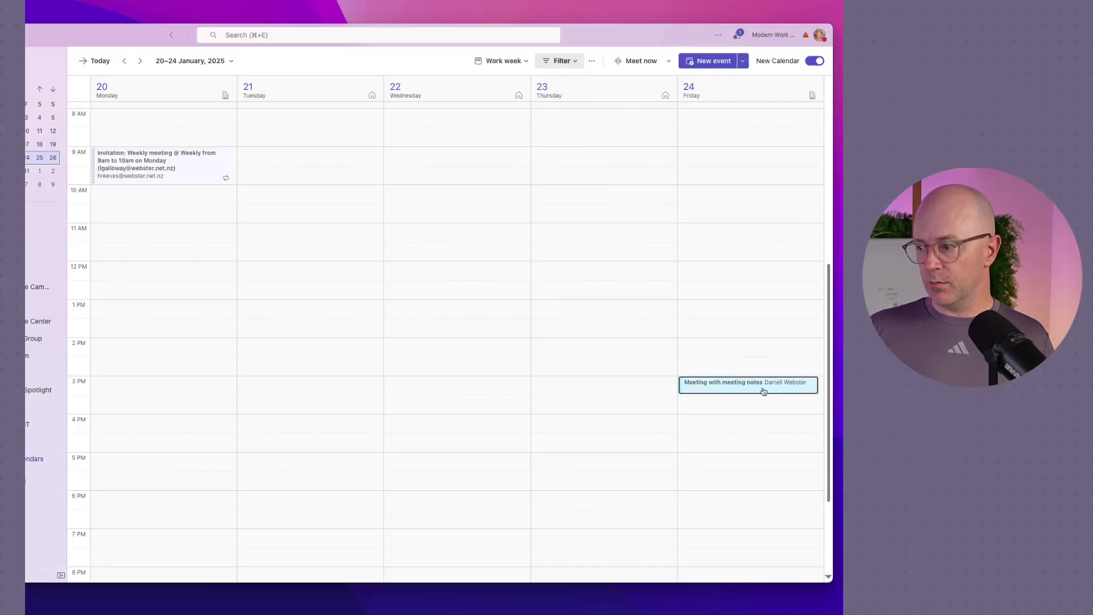
pyautogui.click(659, 316)
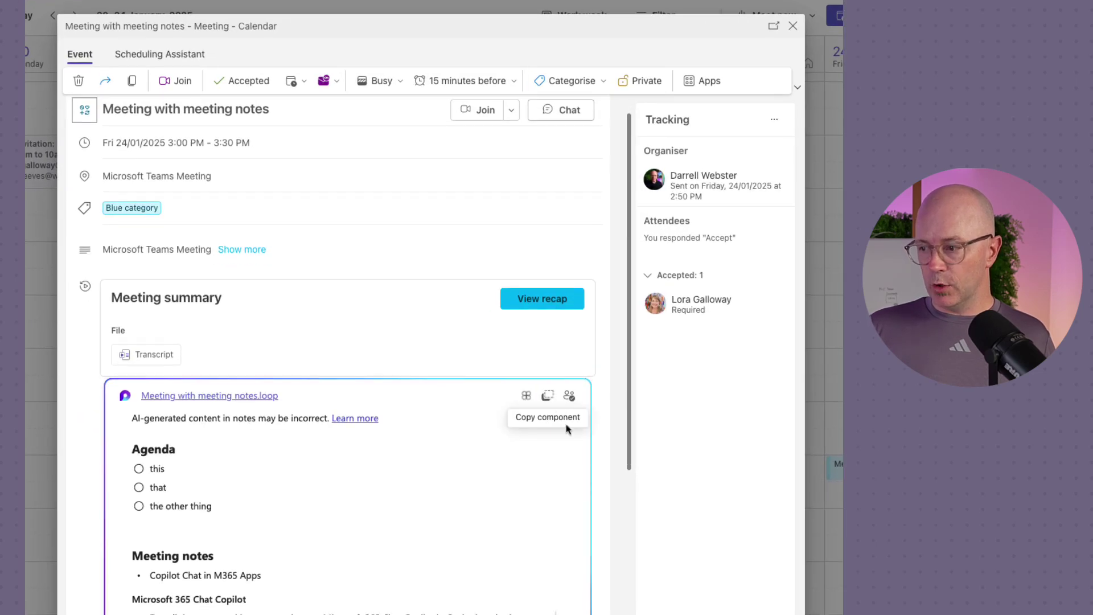
pyautogui.scroll(-5, 608, 437)
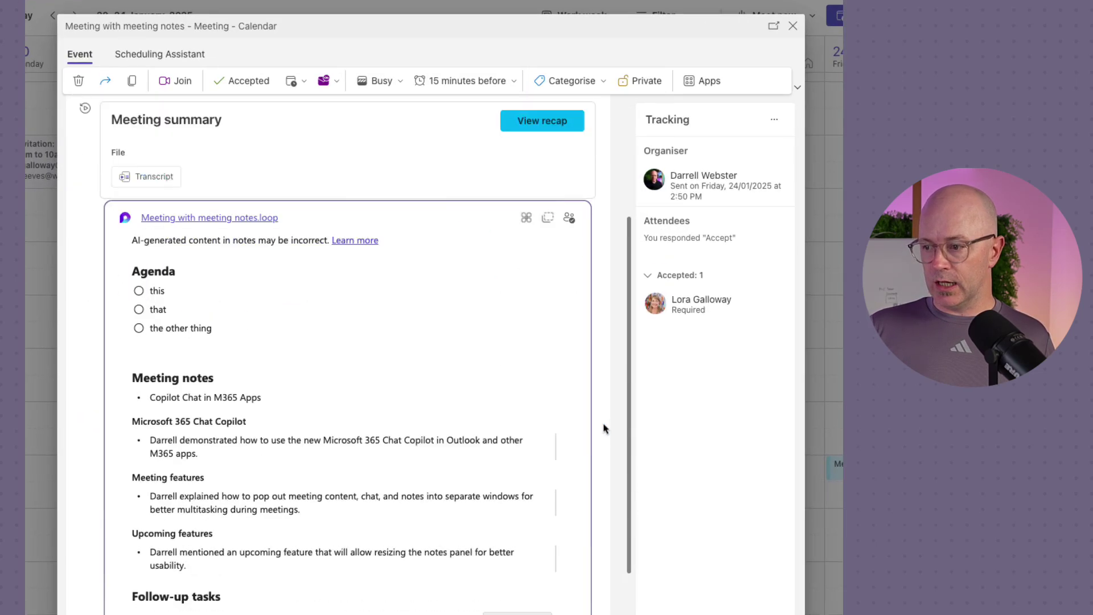
pyautogui.scroll(1, 563, 361)
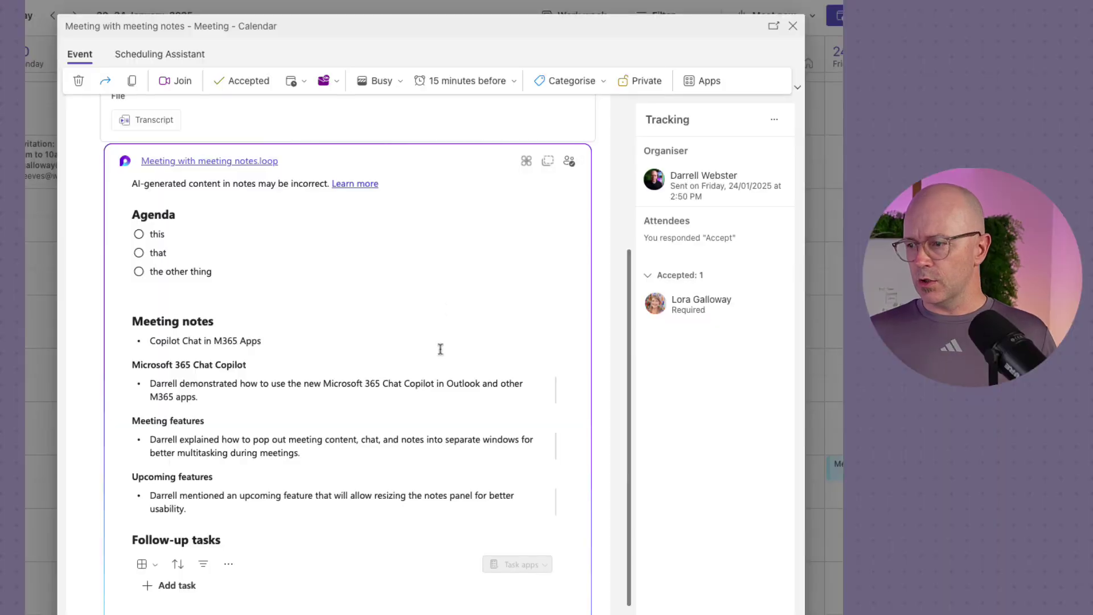
pyautogui.click(793, 26)
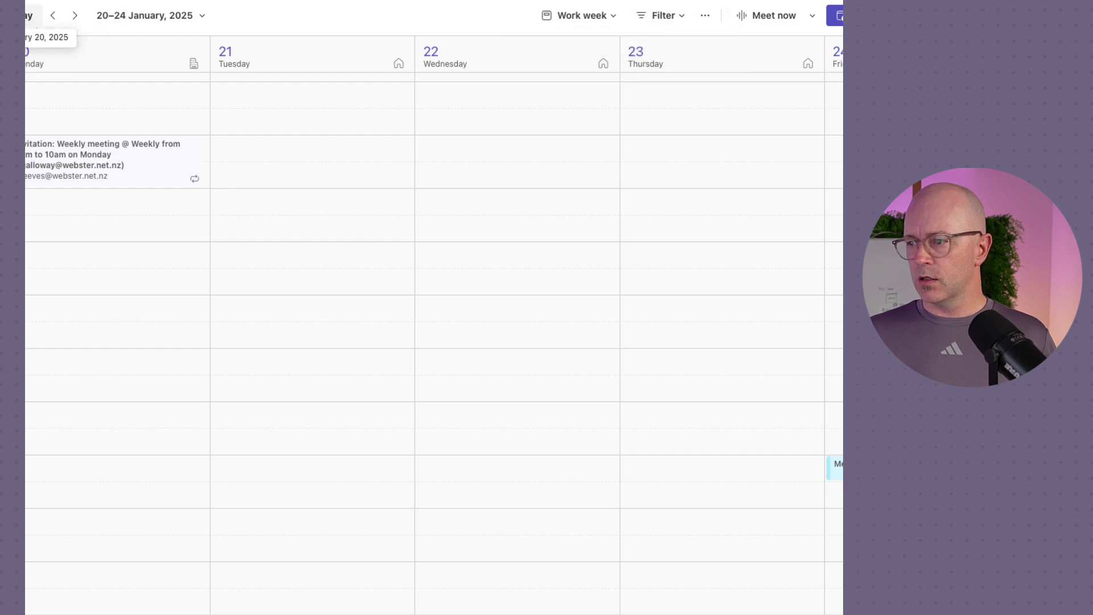
# - Return to the current week and open "new meeting" on Thursday 20 February for editing
pyautogui.click(30, 15)
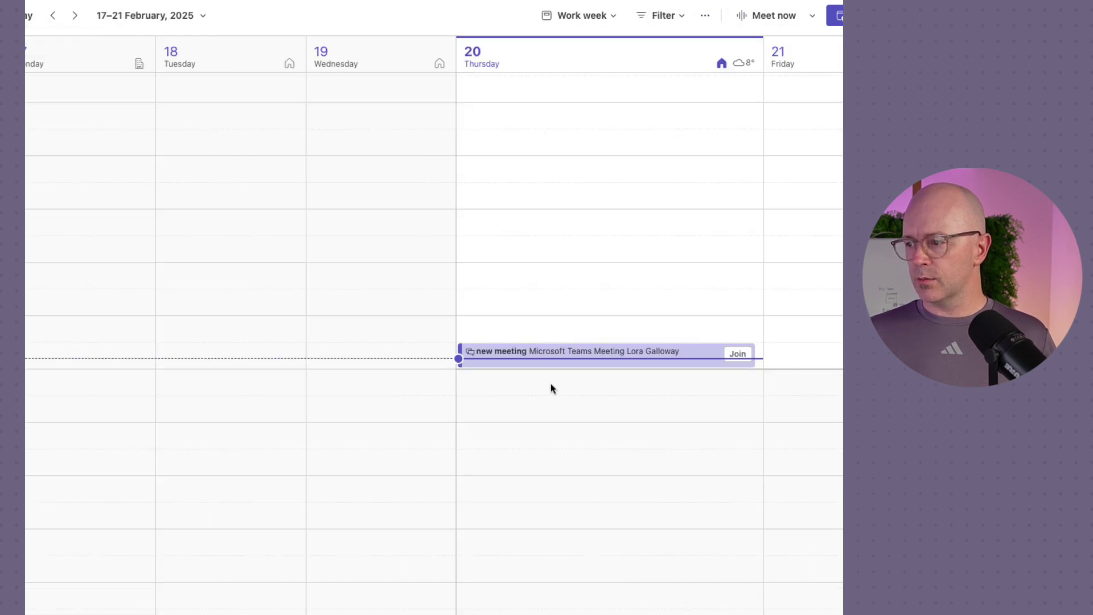
pyautogui.click(531, 366)
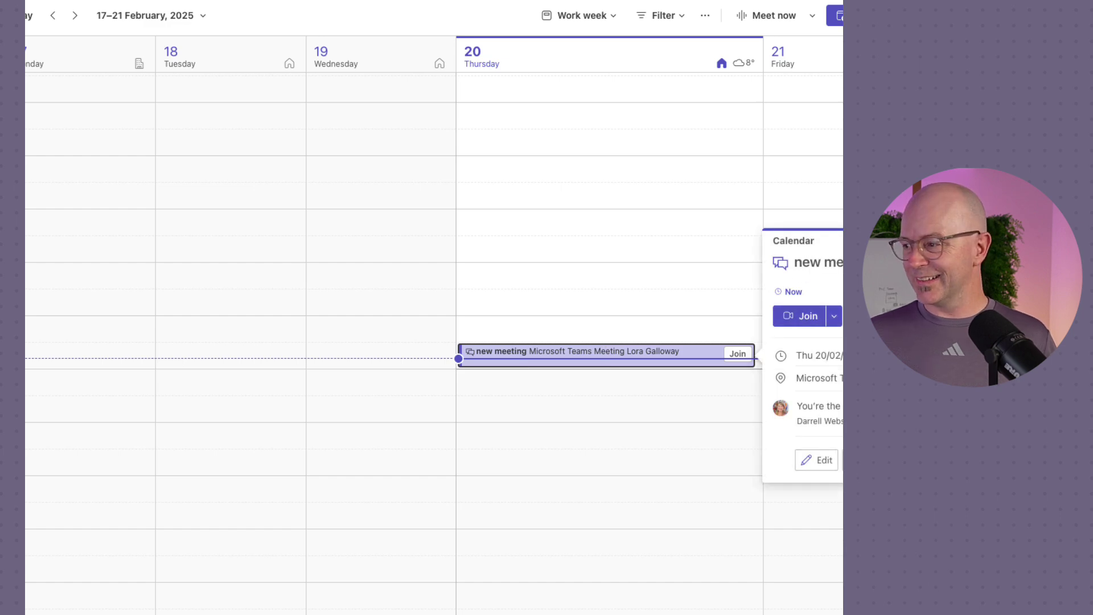
pyautogui.press('Return')
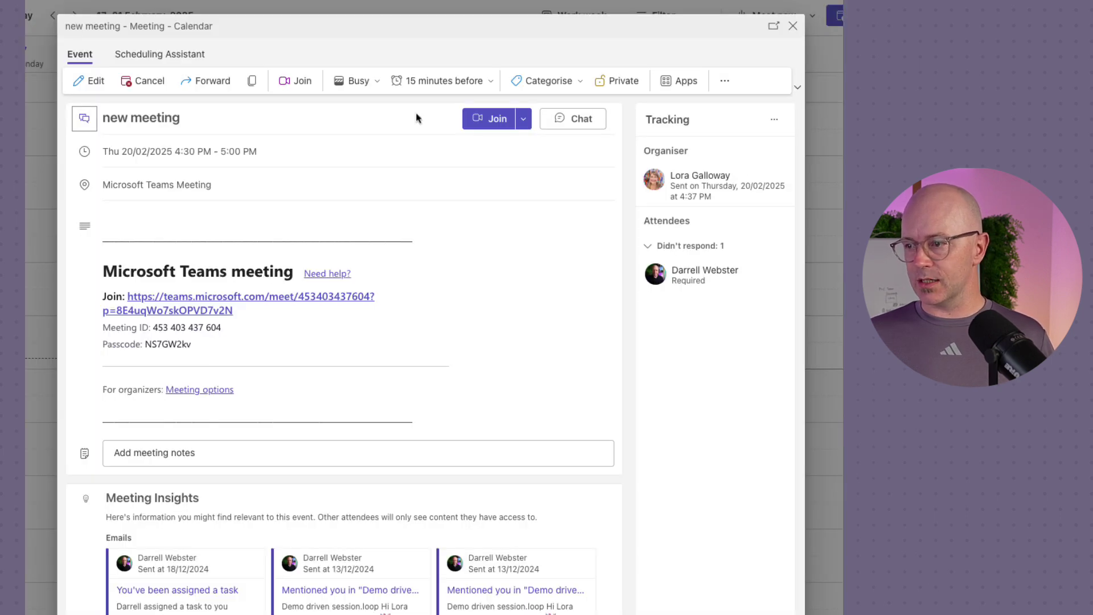
pyautogui.click(88, 81)
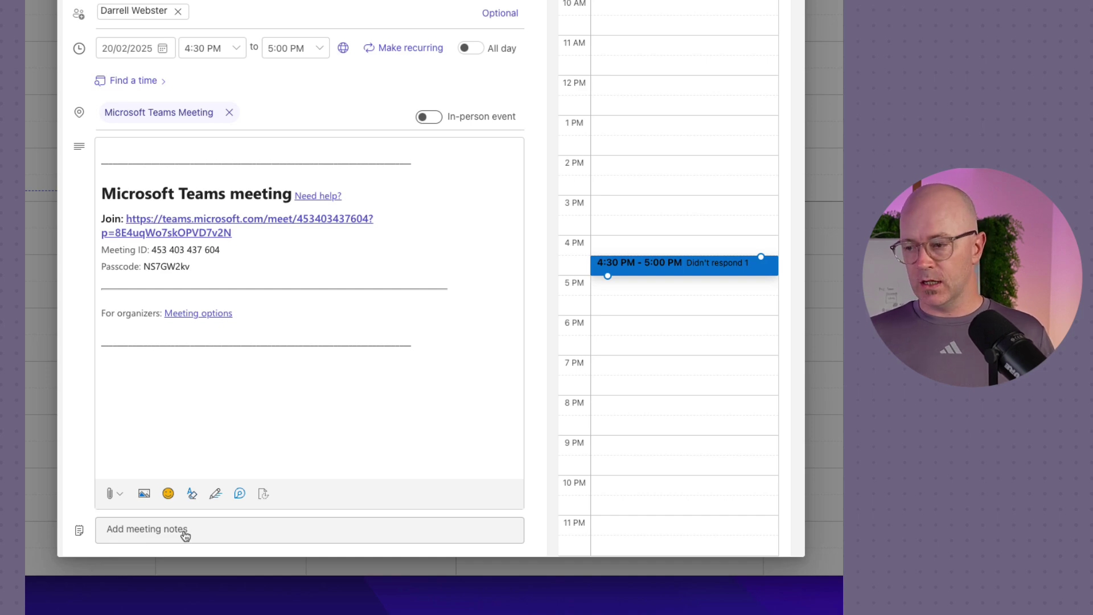
# - Add meeting notes to "new meeting" and enter the agenda items "Cover this" and "Cover that"
pyautogui.click(184, 533)
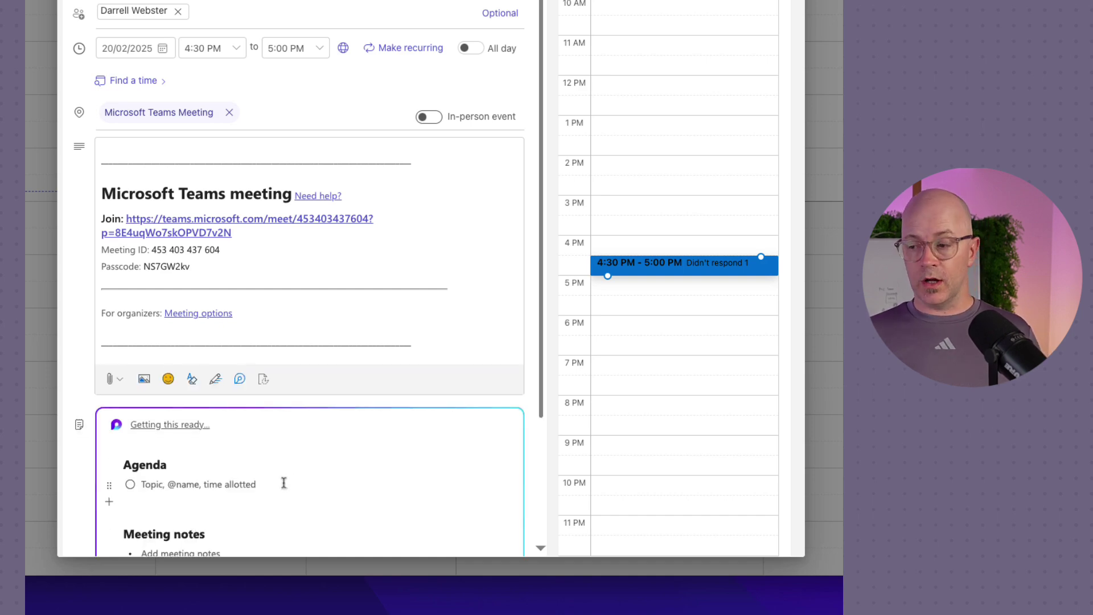
pyautogui.scroll(-3, 283, 481)
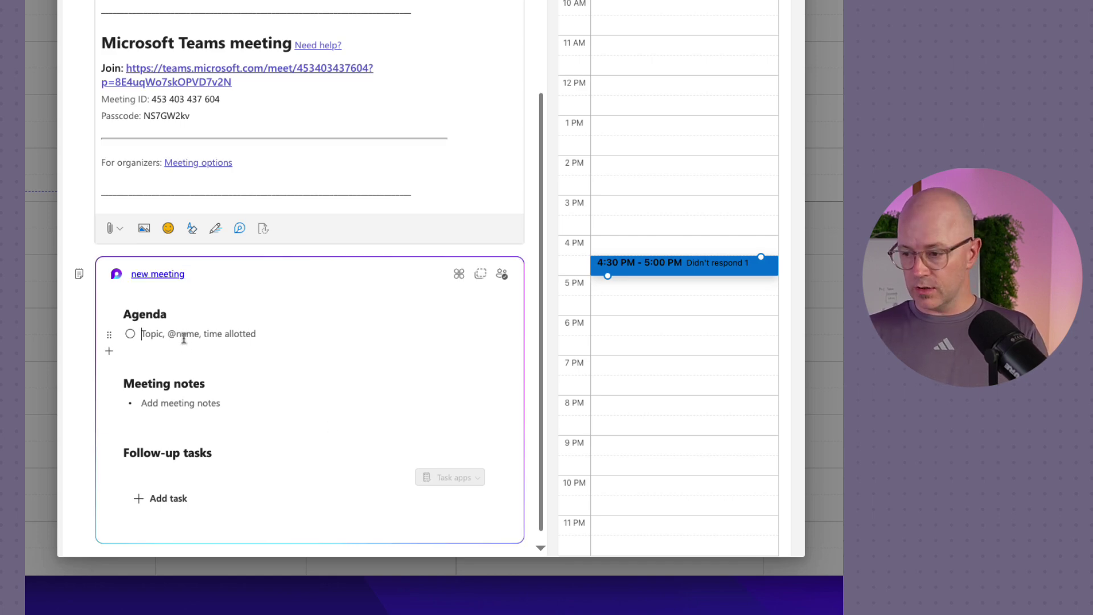
pyautogui.write('Cover this')
pyautogui.press('Return')
pyautogui.write('Co')
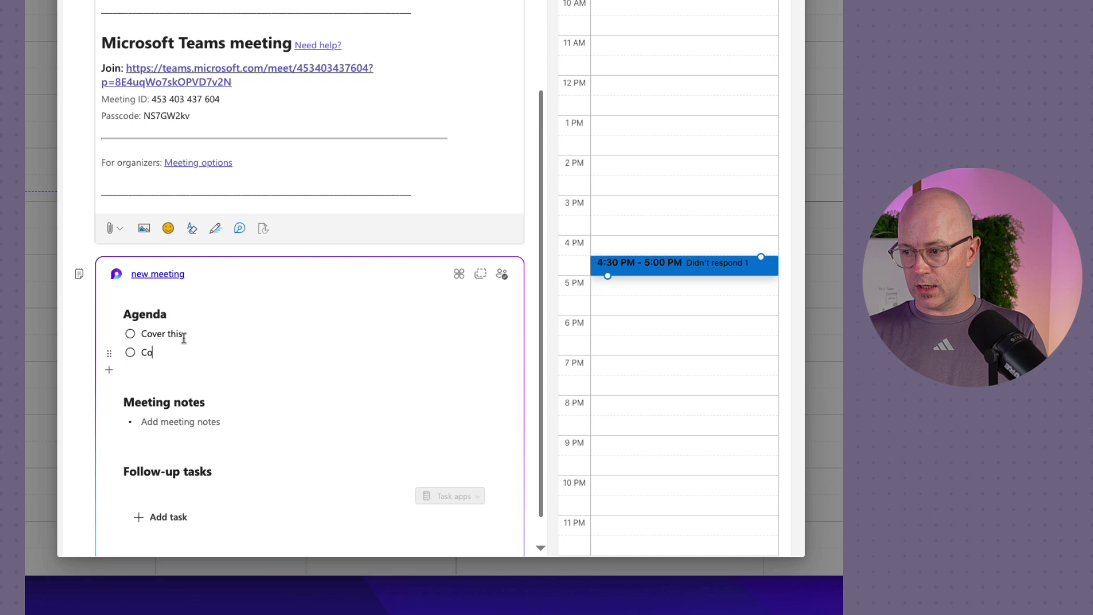
pyautogui.write('ver that')
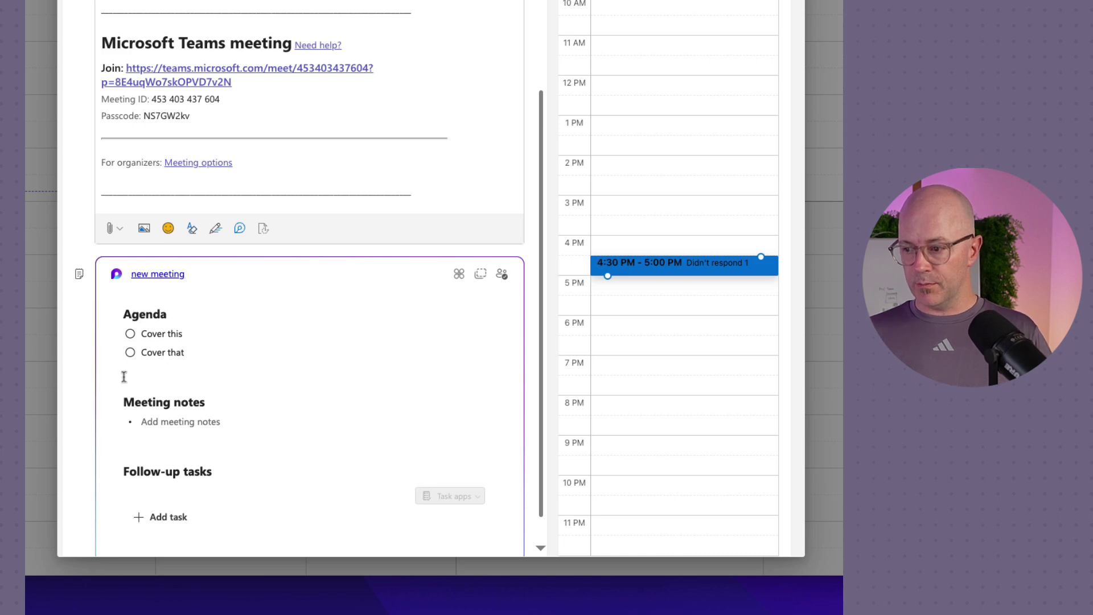
# - Add the text line "Prepare for meeting" below the agenda items in the meeting notes
pyautogui.click(164, 375)
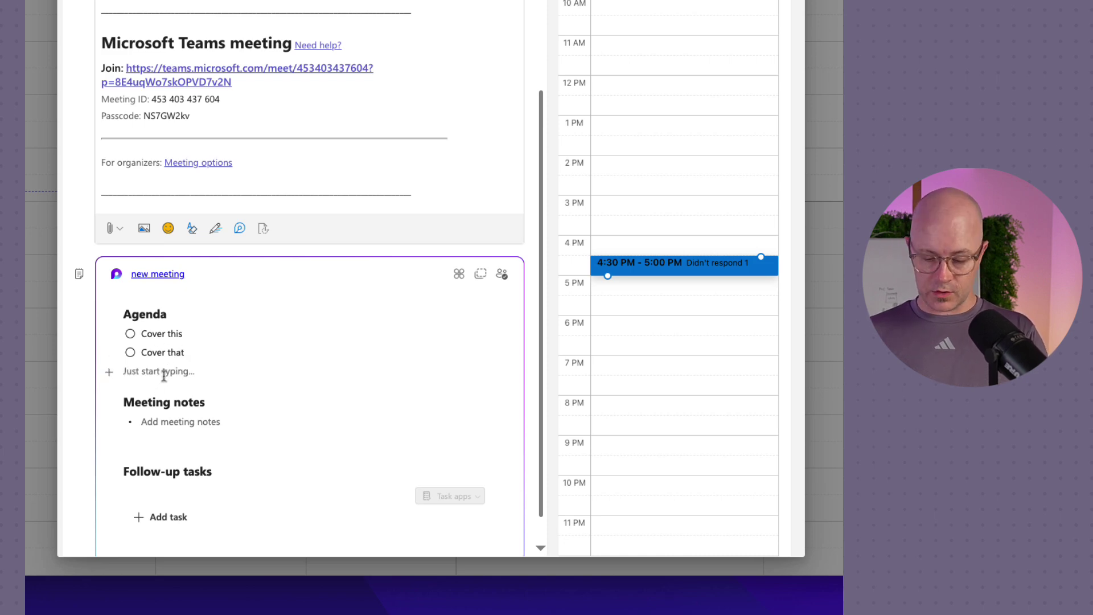
pyautogui.press('Return')
pyautogui.write('Prepar')
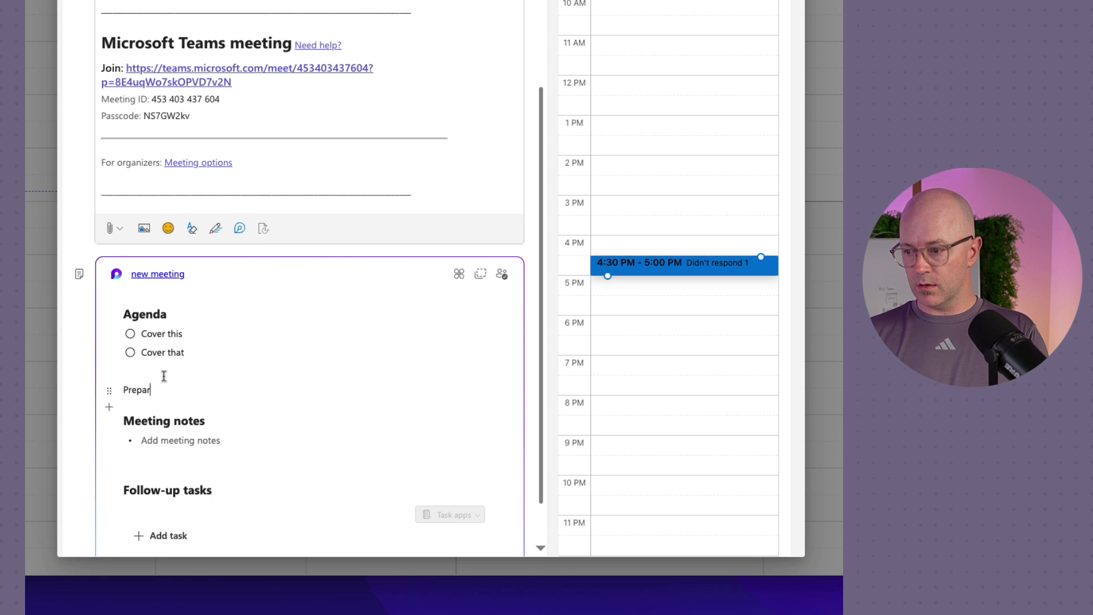
pyautogui.write('e for meeting')
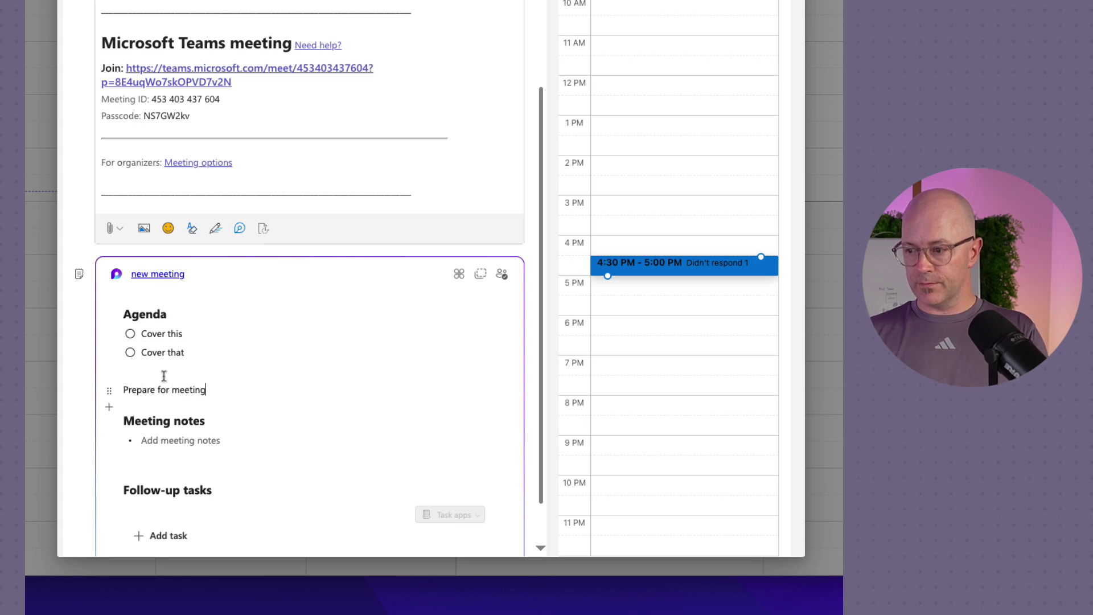
pyautogui.press('Return')
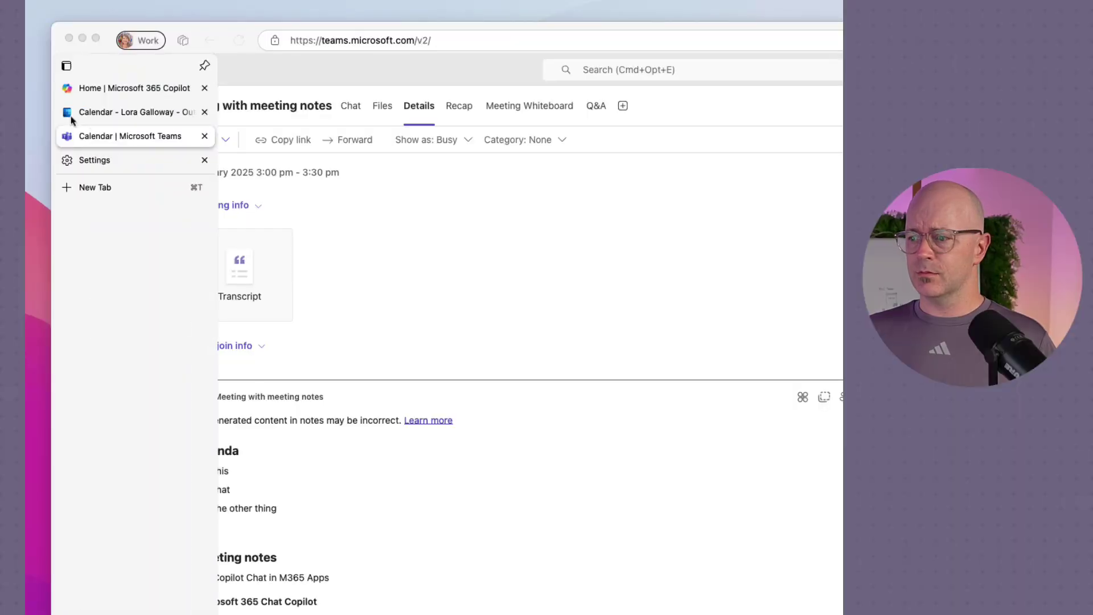
# - Switch to the Outlook calendar and start an event titled "Mis remember" for Thursday 20 February, 5:30 PM to 6:00 PM
pyautogui.click(73, 118)
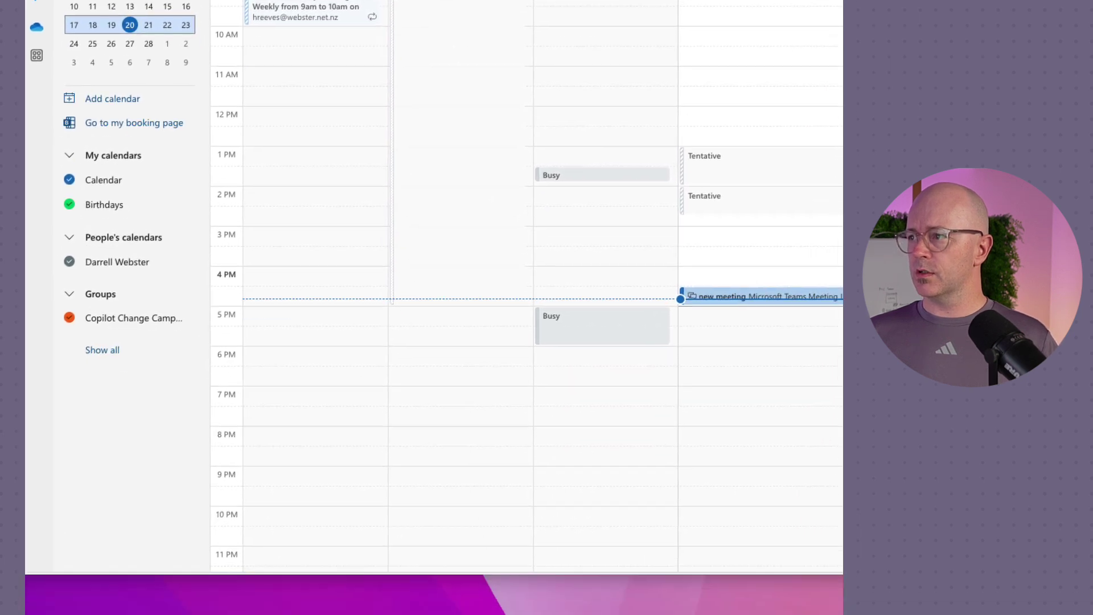
pyautogui.click(736, 291)
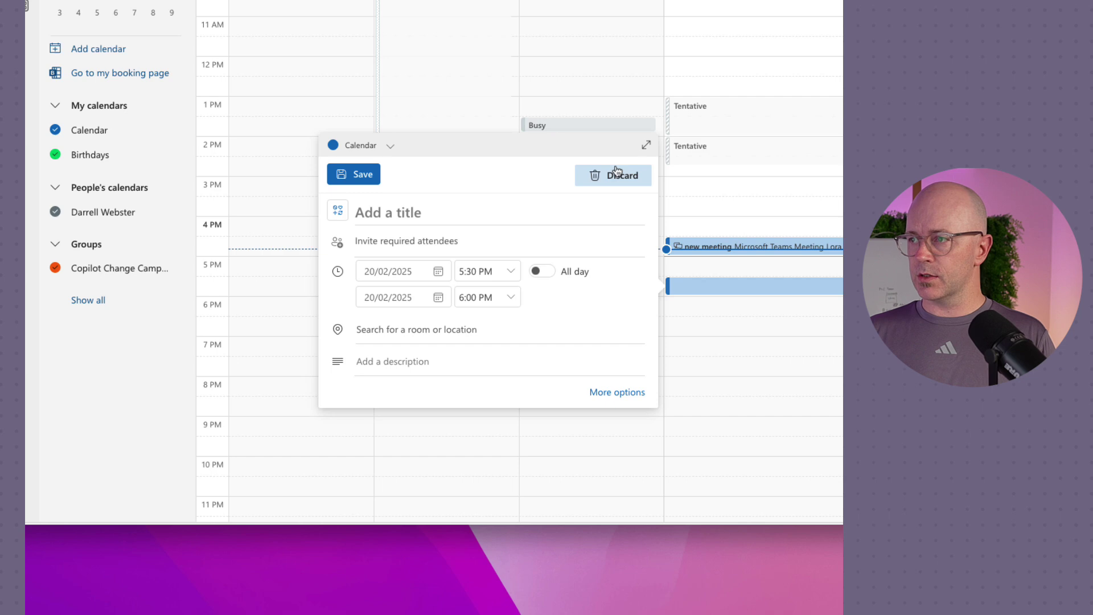
pyautogui.write('Mis remember')
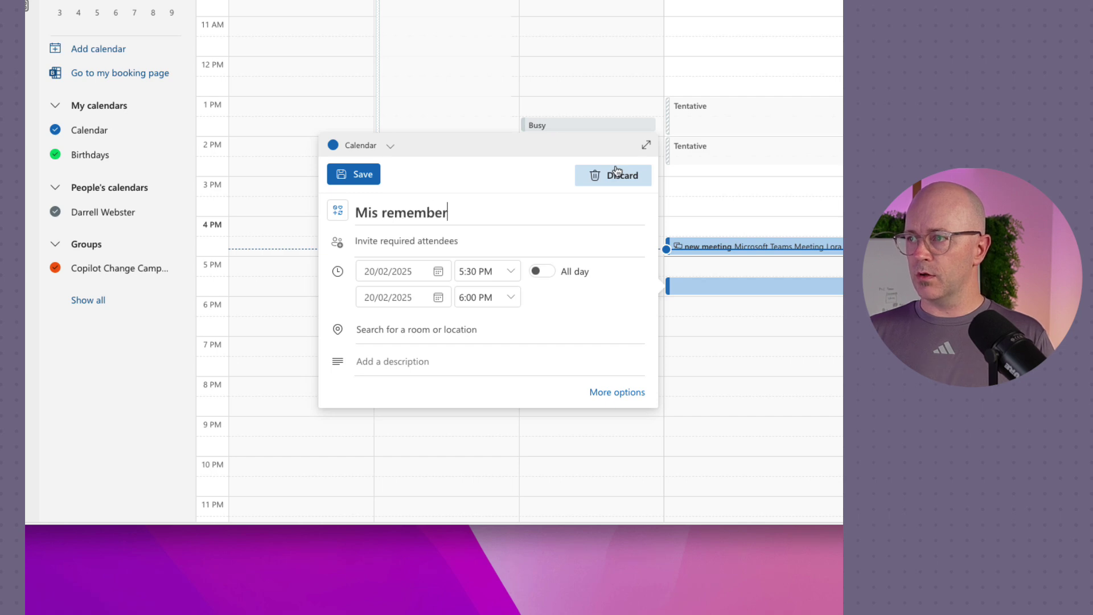
# - Expand the "Mis remember" event to its full form and invite the first suggested contact as a required attendee
pyautogui.click(645, 145)
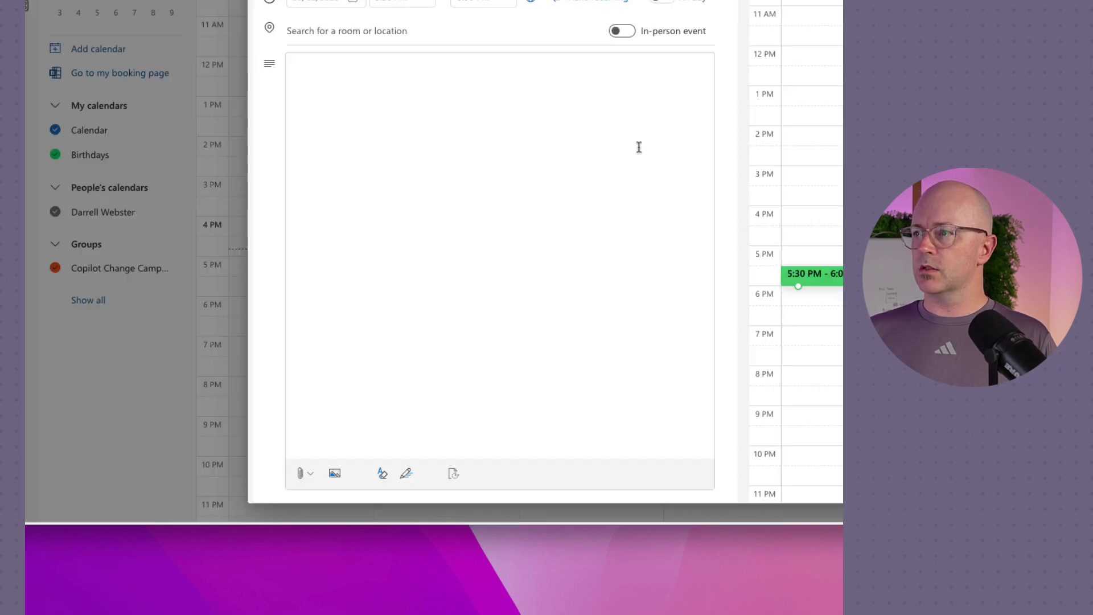
pyautogui.click(329, 4)
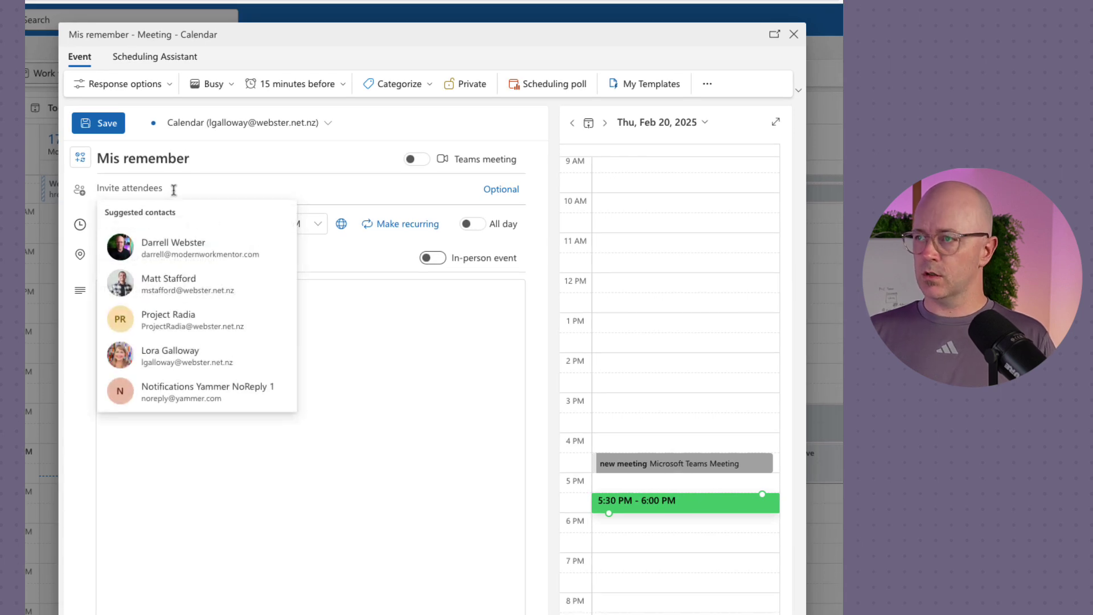
pyautogui.click(147, 244)
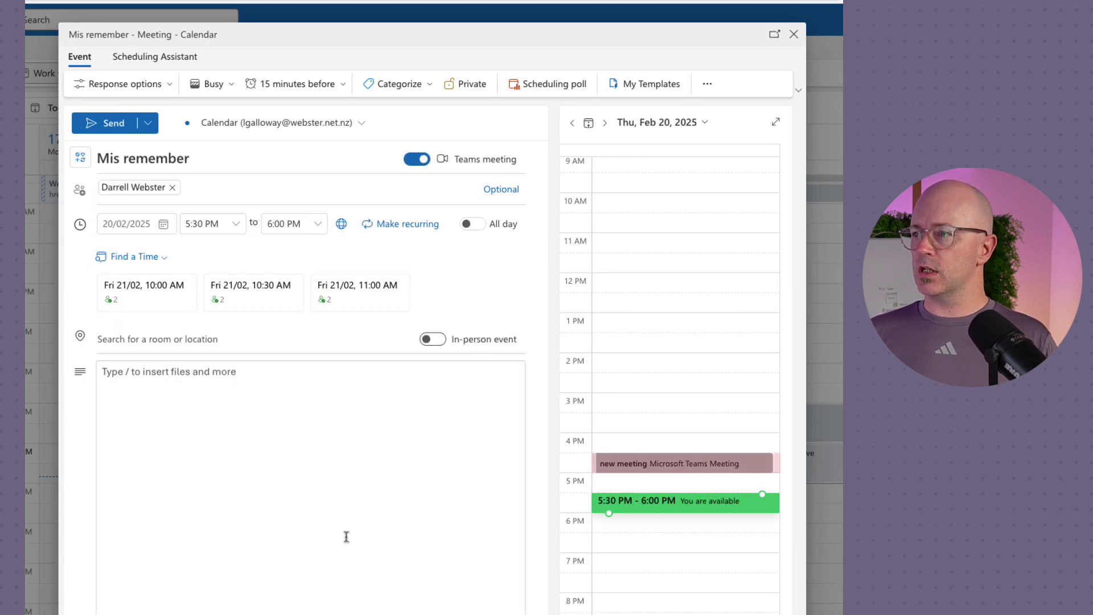